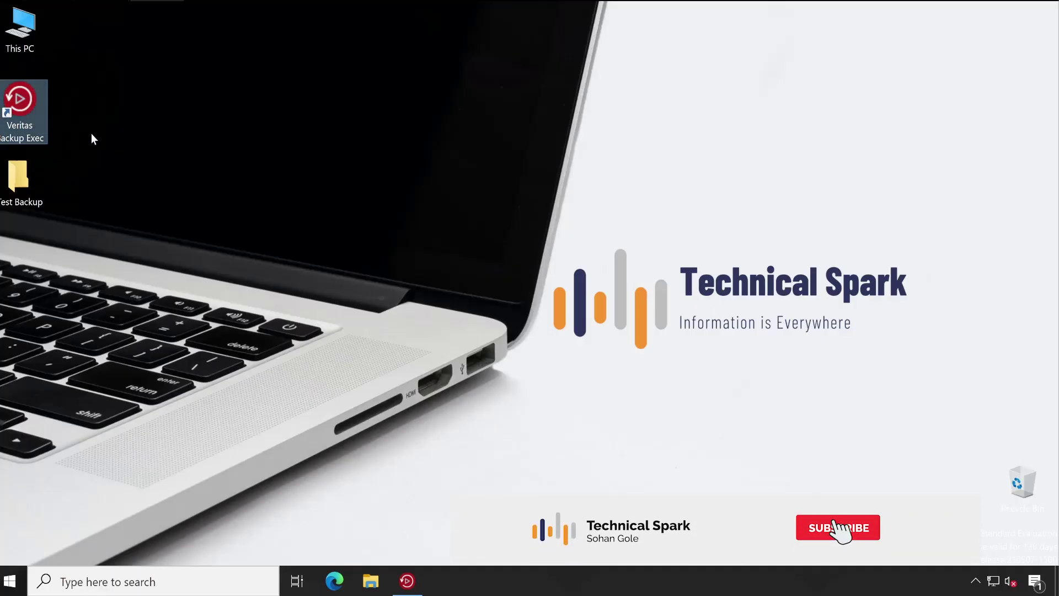
Step: Browse the Completed, Upcoming and Custom reports, ending on the four Configuration reports
click(417, 589)
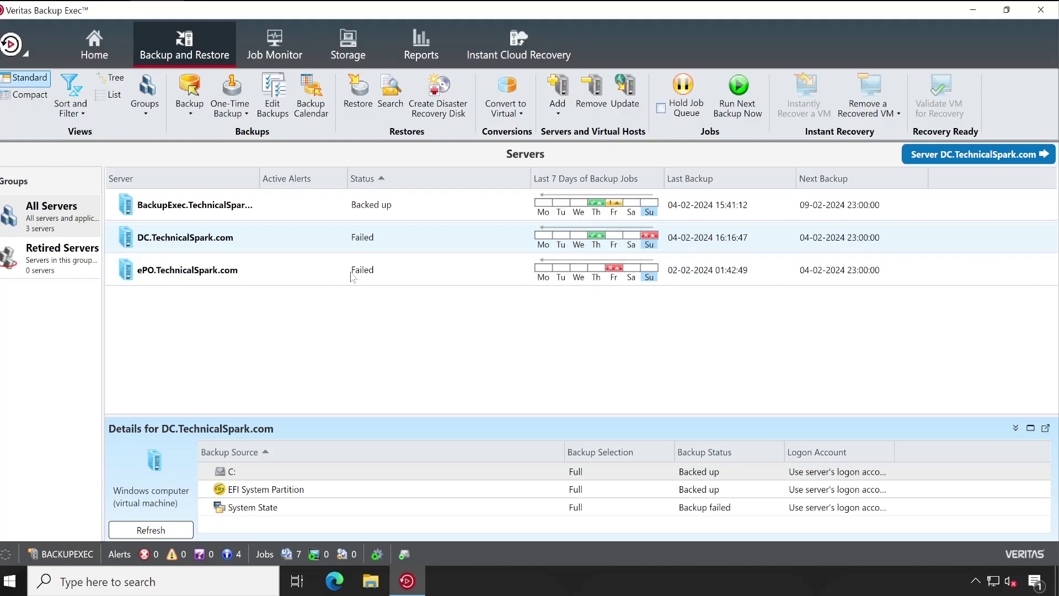
click(431, 55)
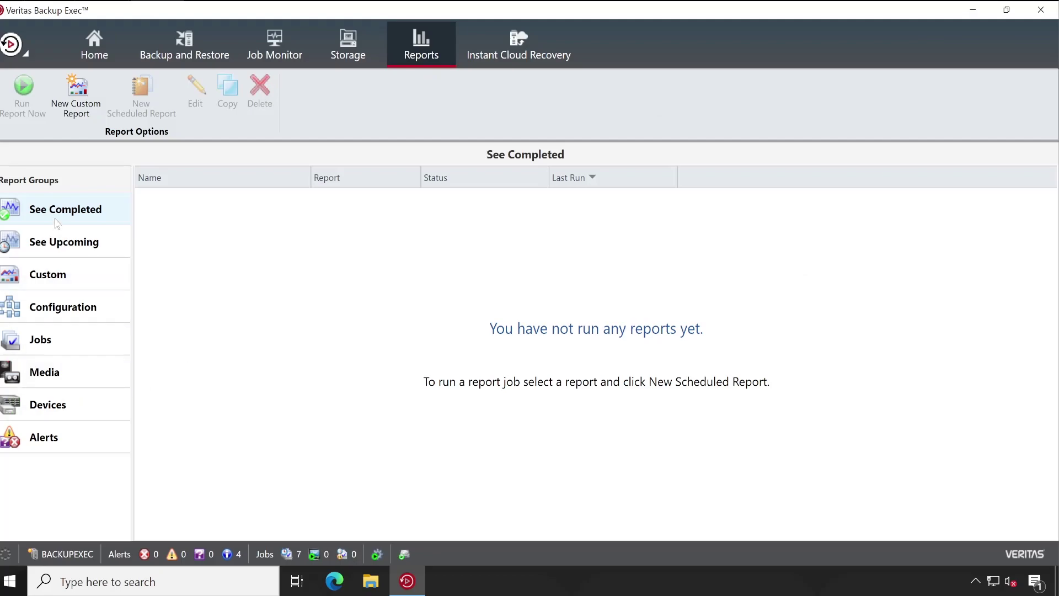
click(77, 253)
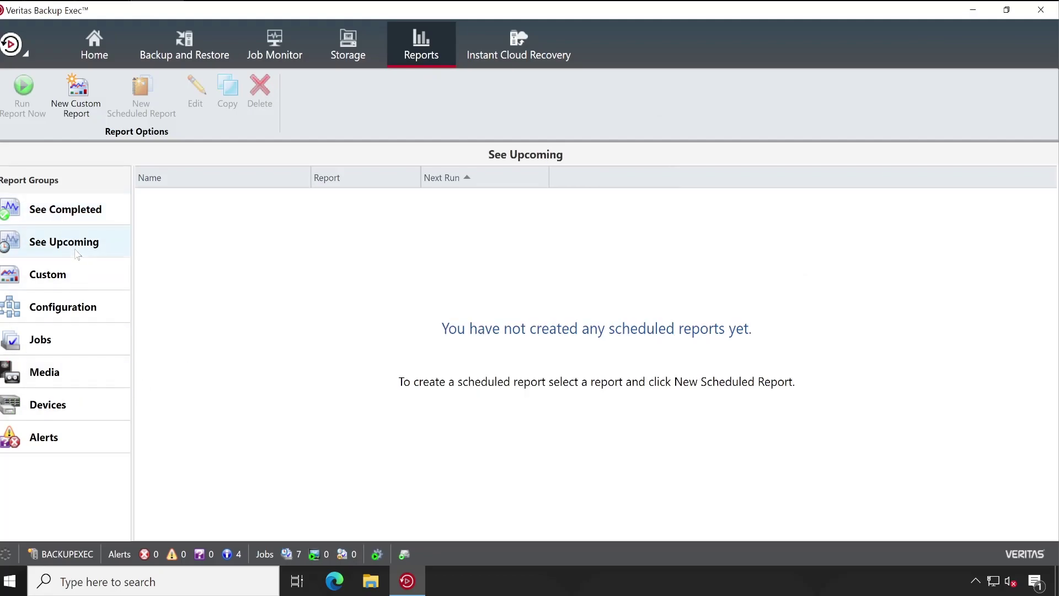
click(85, 216)
click(82, 245)
click(79, 280)
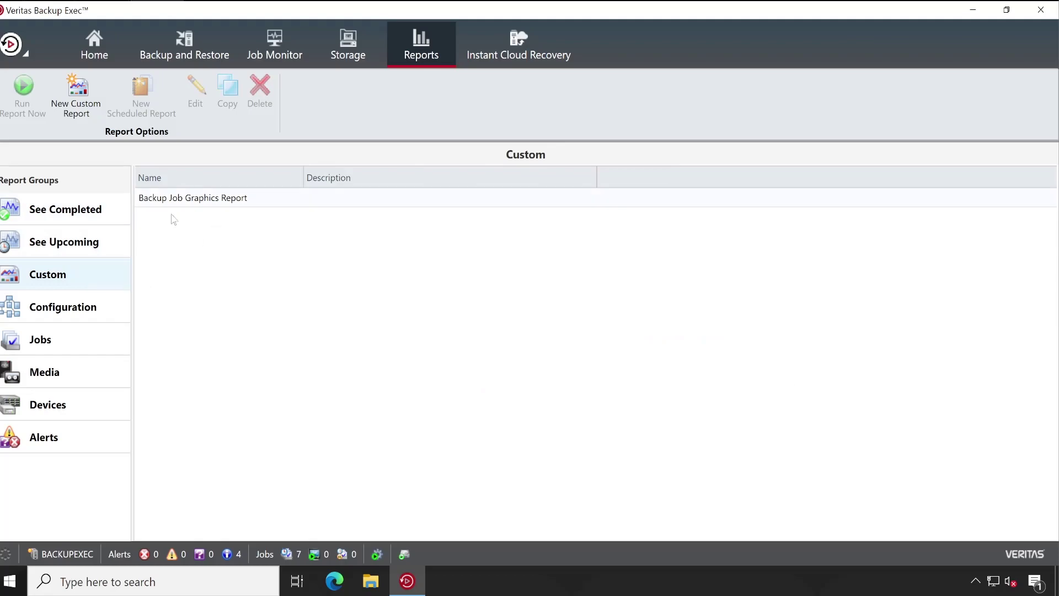
click(79, 322)
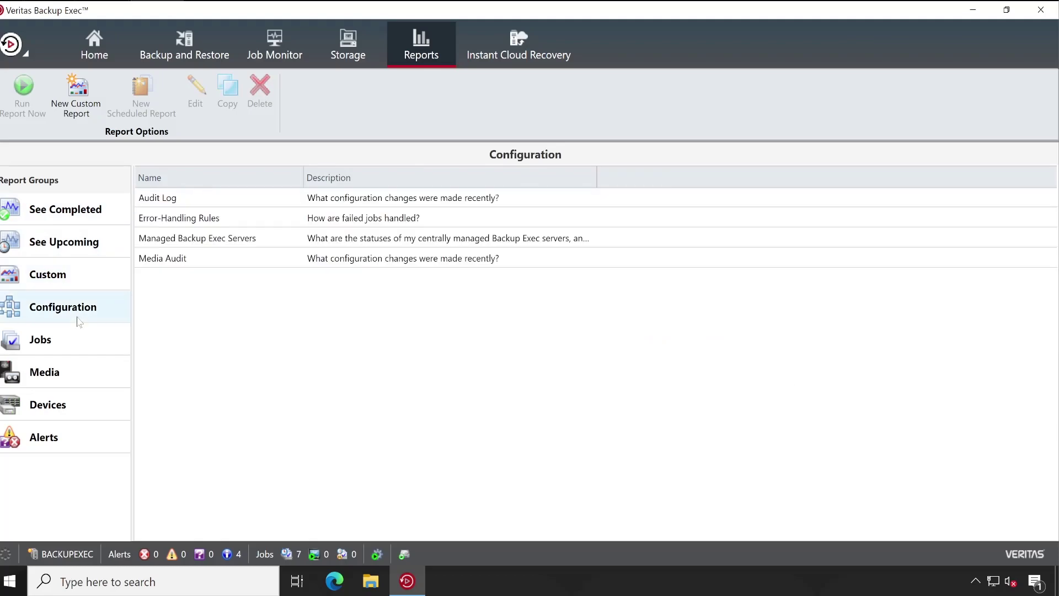
Step: Run the Audit Log report for only the Logon Account category and read its two entries
double_click(186, 199)
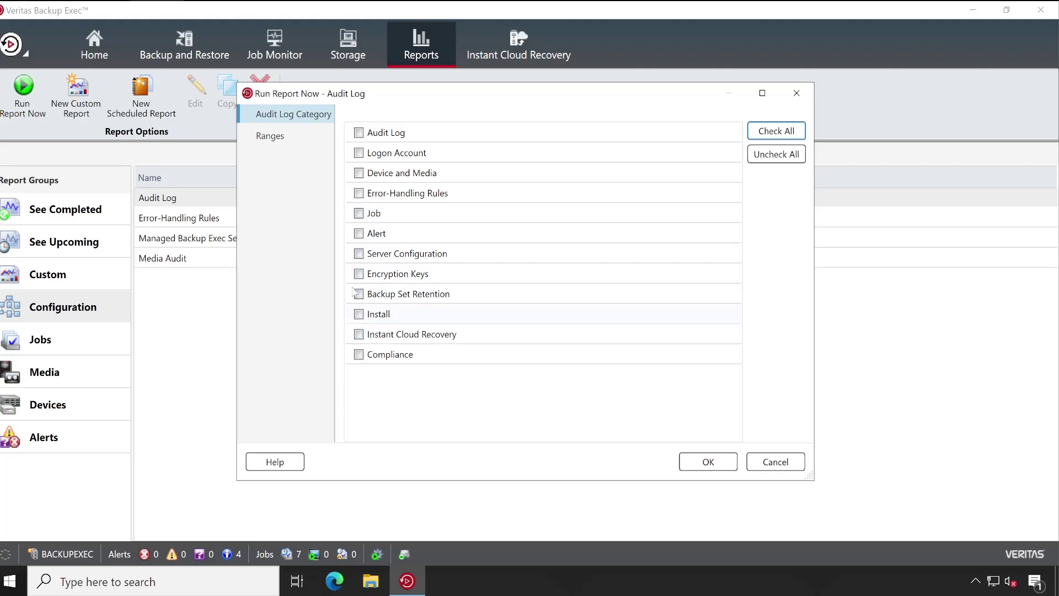
click(359, 152)
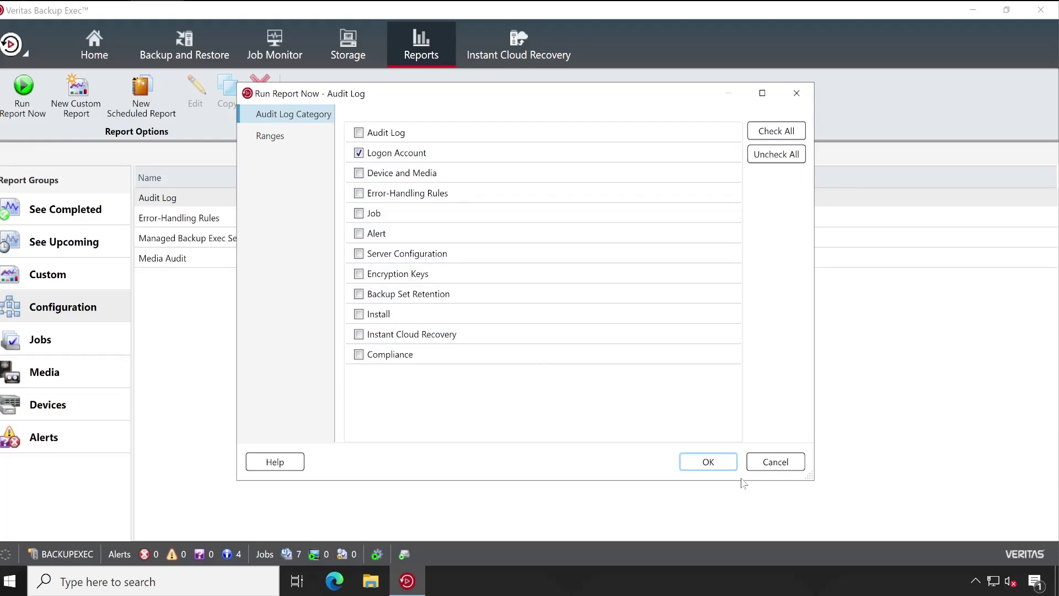
click(708, 466)
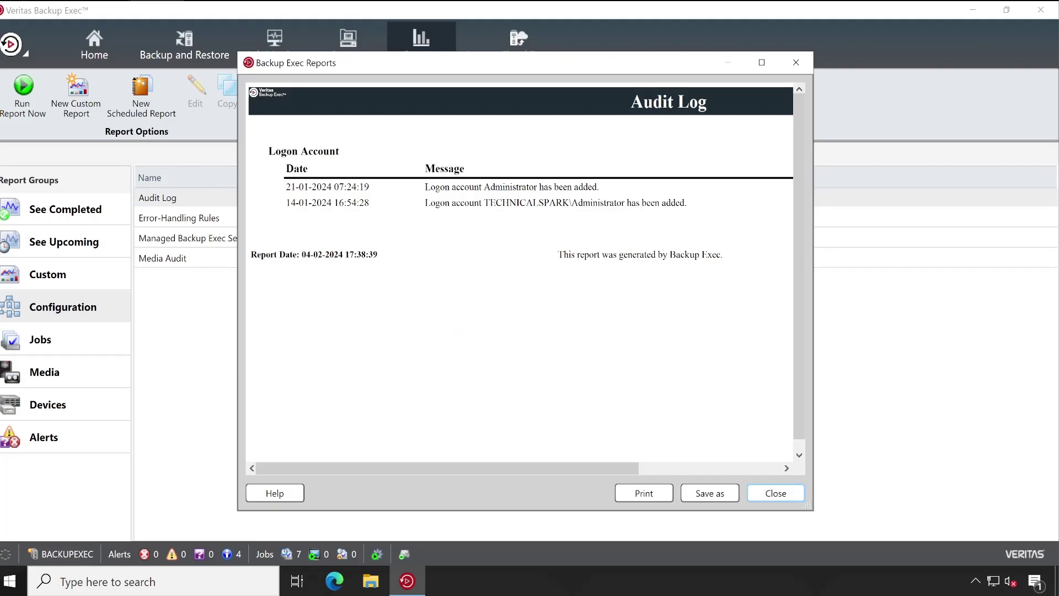
drag(690, 203, 572, 203)
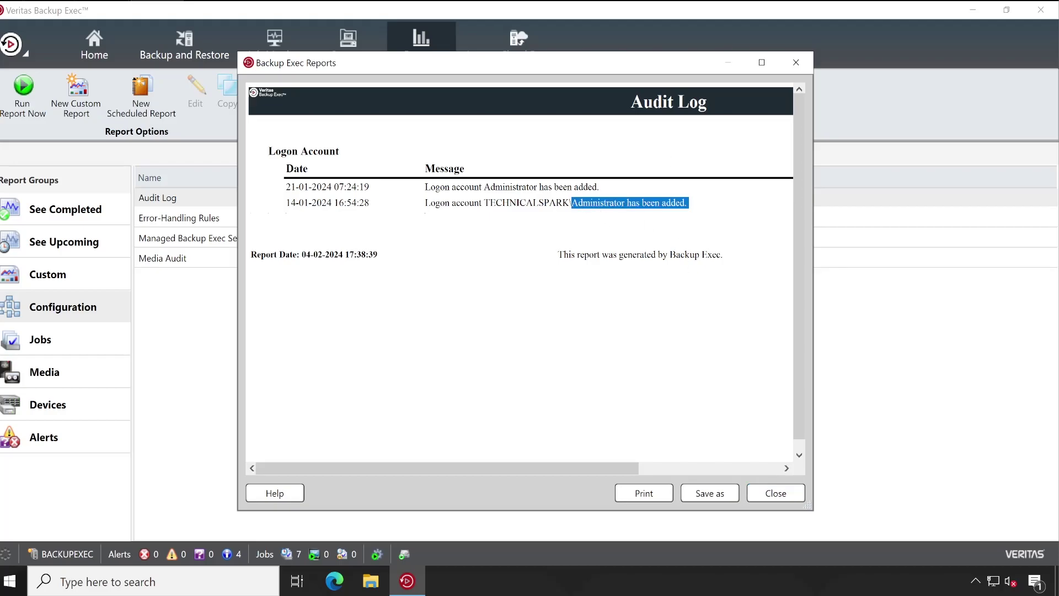
Step: Close the Audit Log and run the Deduplication Summary report from the Jobs group
click(775, 493)
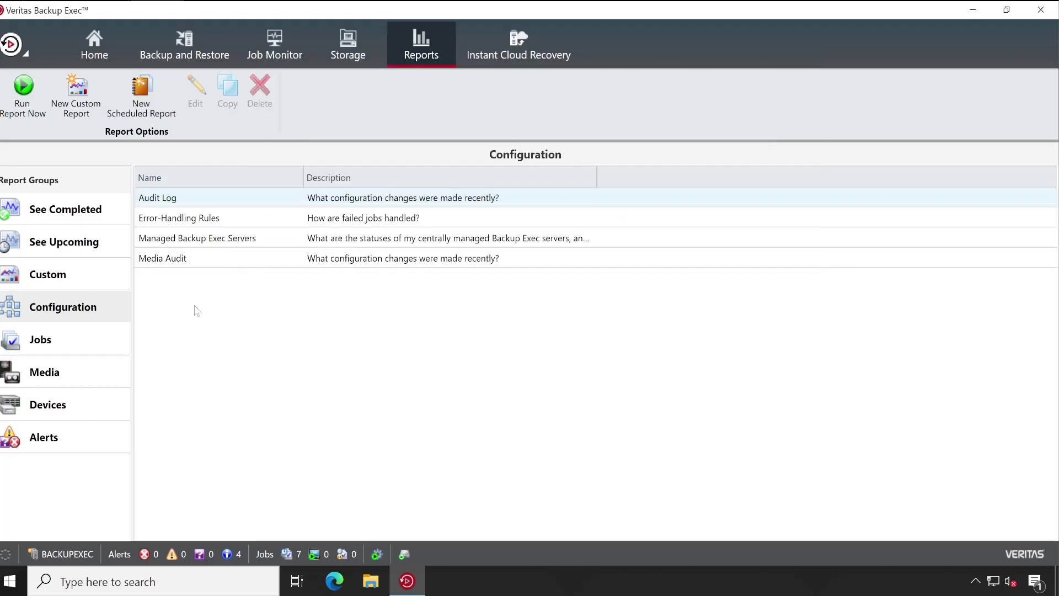
click(71, 348)
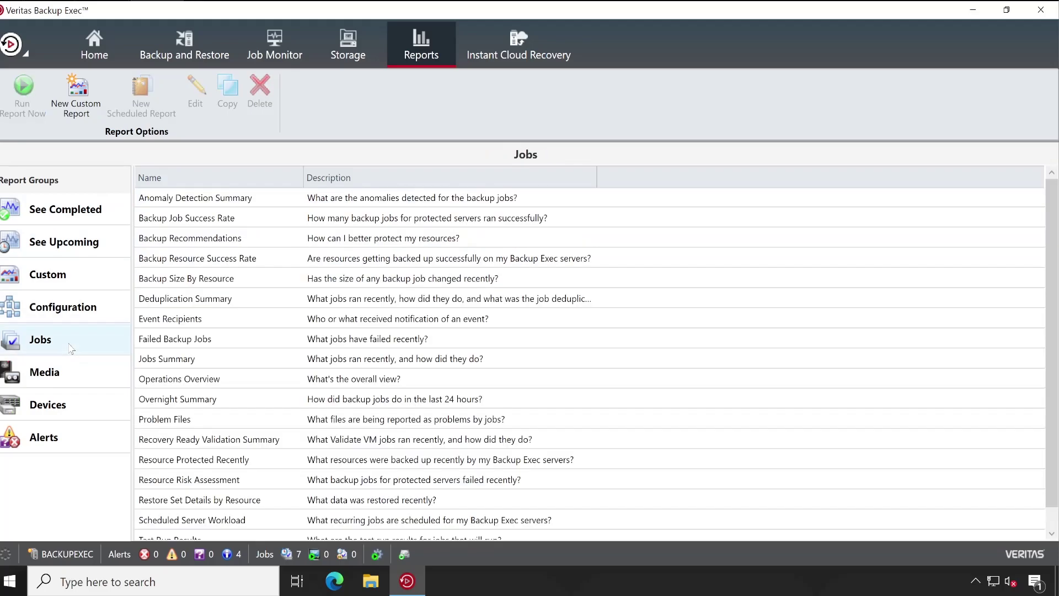
scroll(232, 339, down, 1)
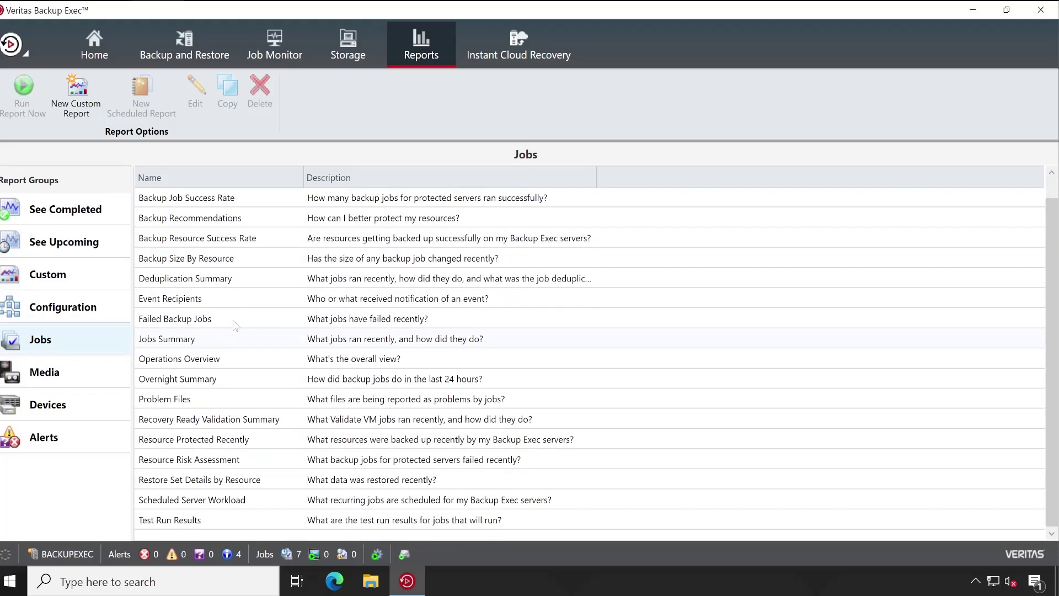
scroll(235, 325, up, 1)
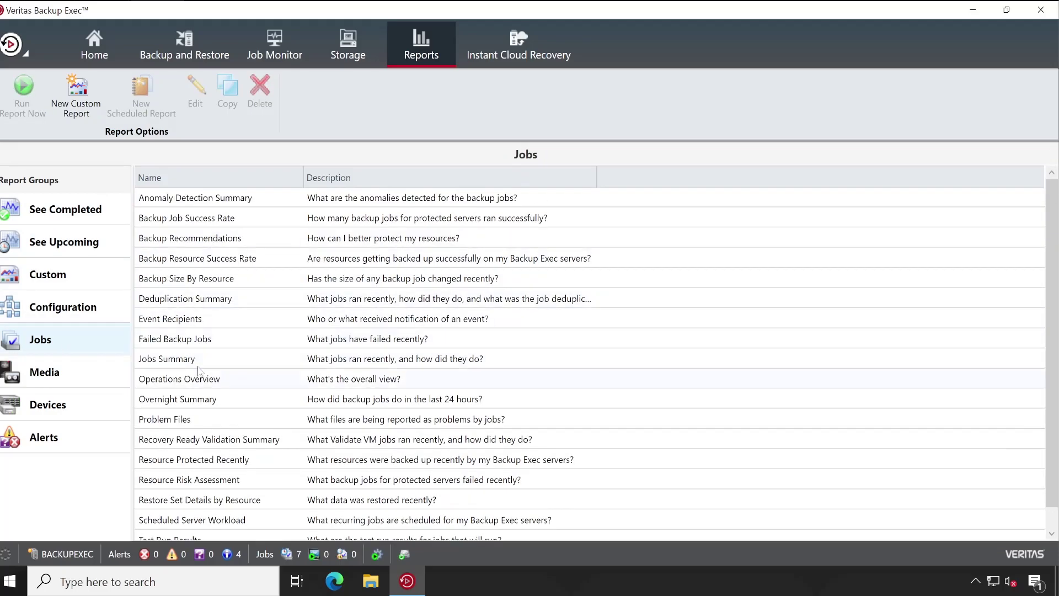
click(203, 299)
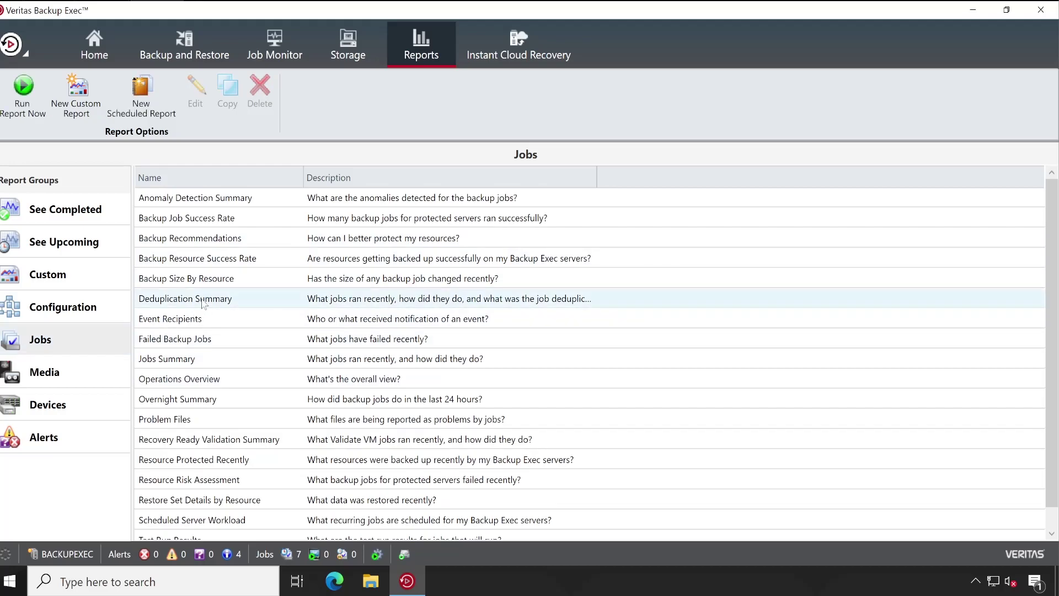
double_click(203, 300)
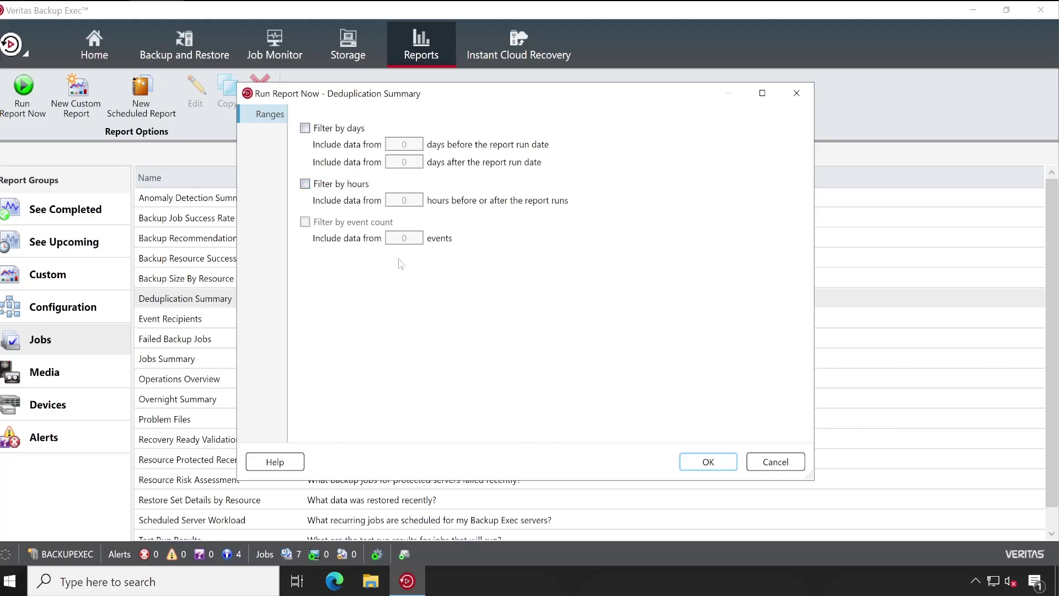
click(693, 465)
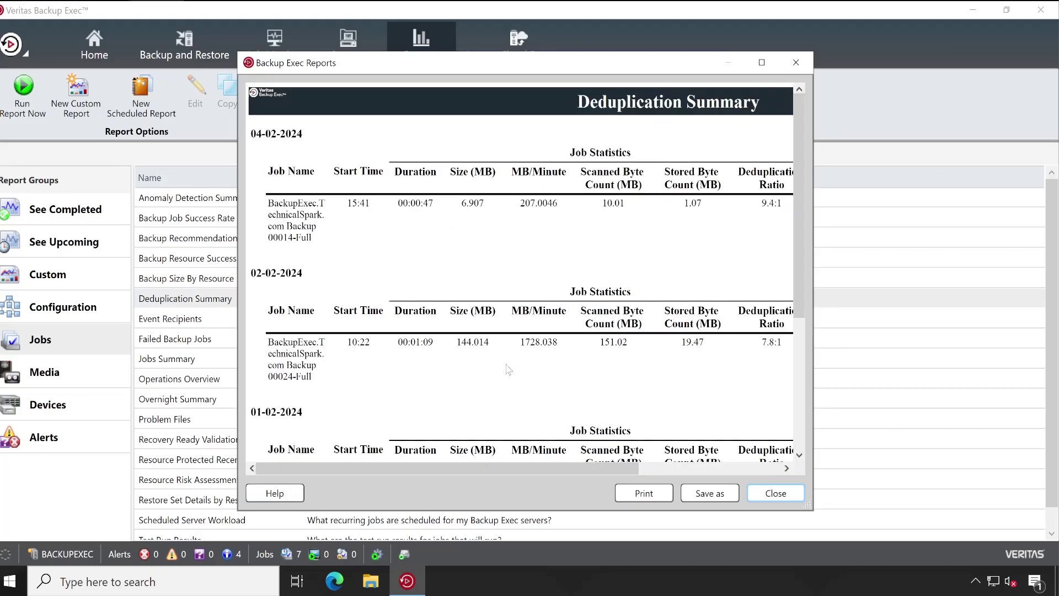
Step: Review the report and check its Save as file formats, then cancel without saving
scroll(513, 320, down, 5)
scroll(515, 330, up, 5)
click(710, 493)
click(442, 373)
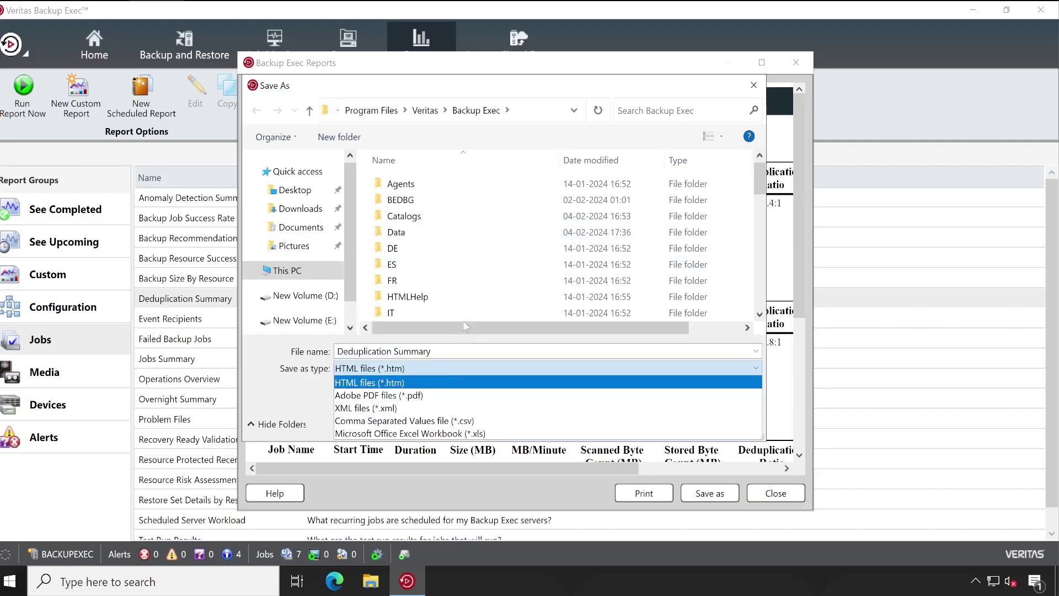
click(728, 416)
click(722, 421)
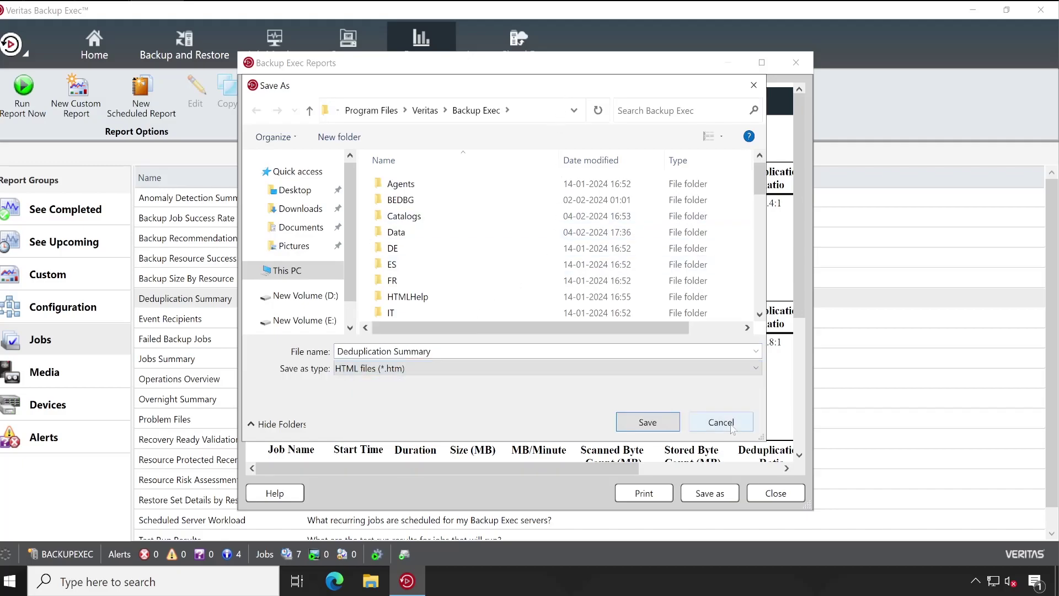
Step: Close the Deduplication Summary report and view the Media, Devices, Alerts, Configuration, Completed and Custom groups
click(782, 501)
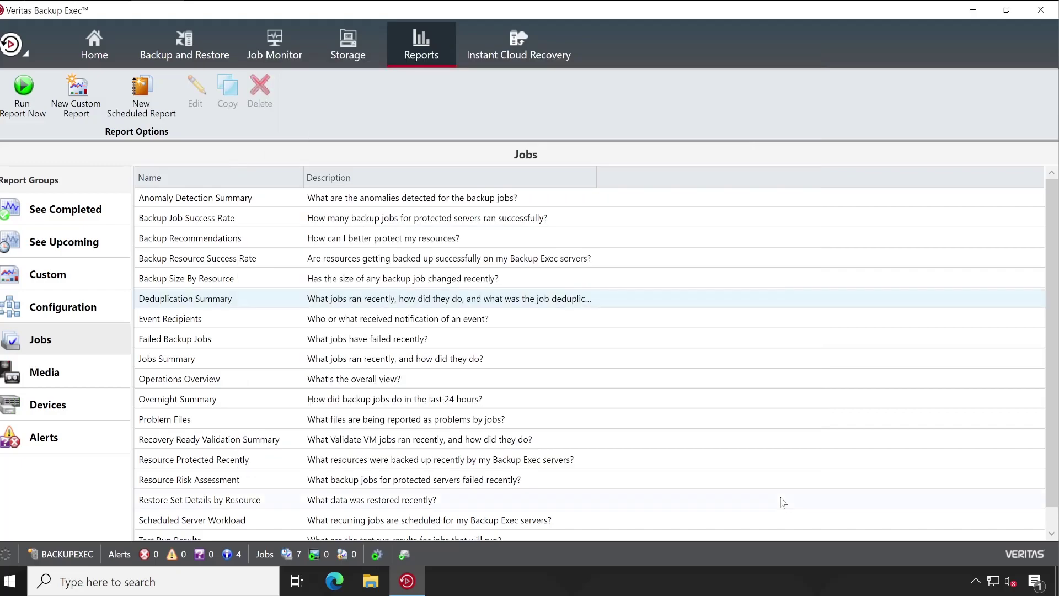
click(65, 387)
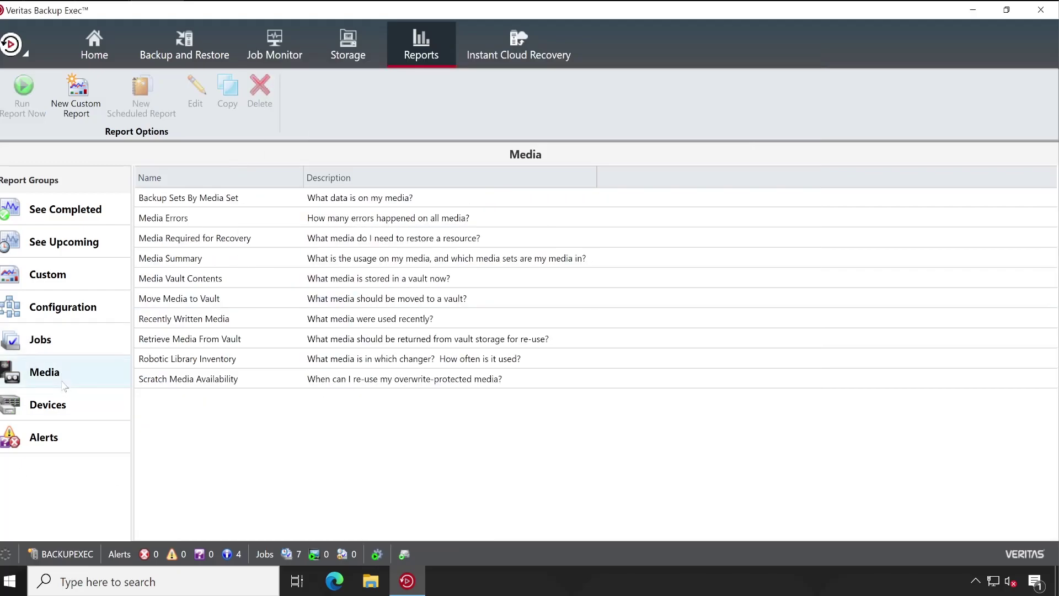
click(102, 409)
click(87, 447)
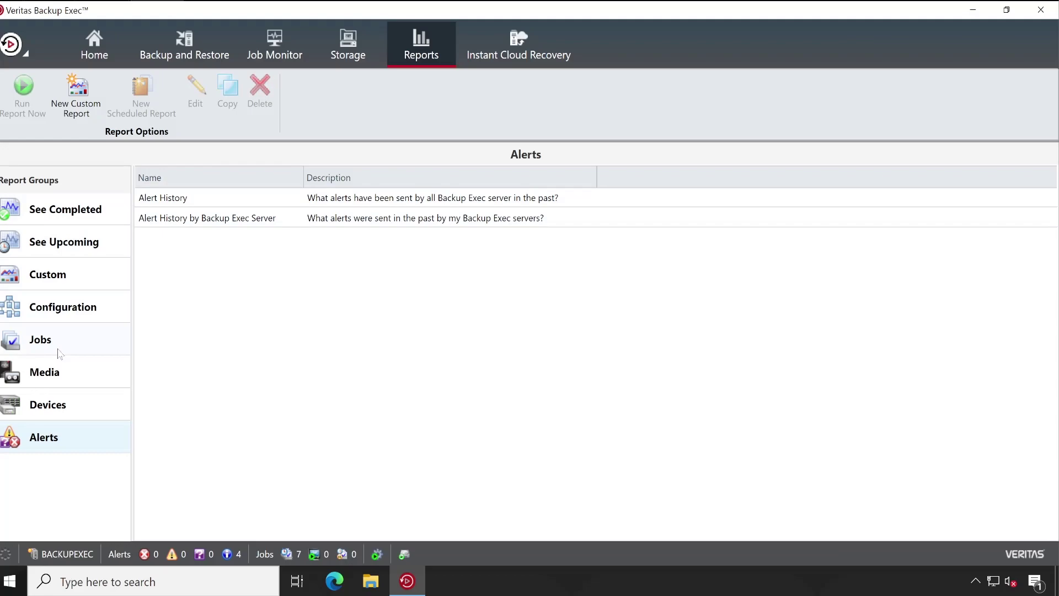
click(61, 313)
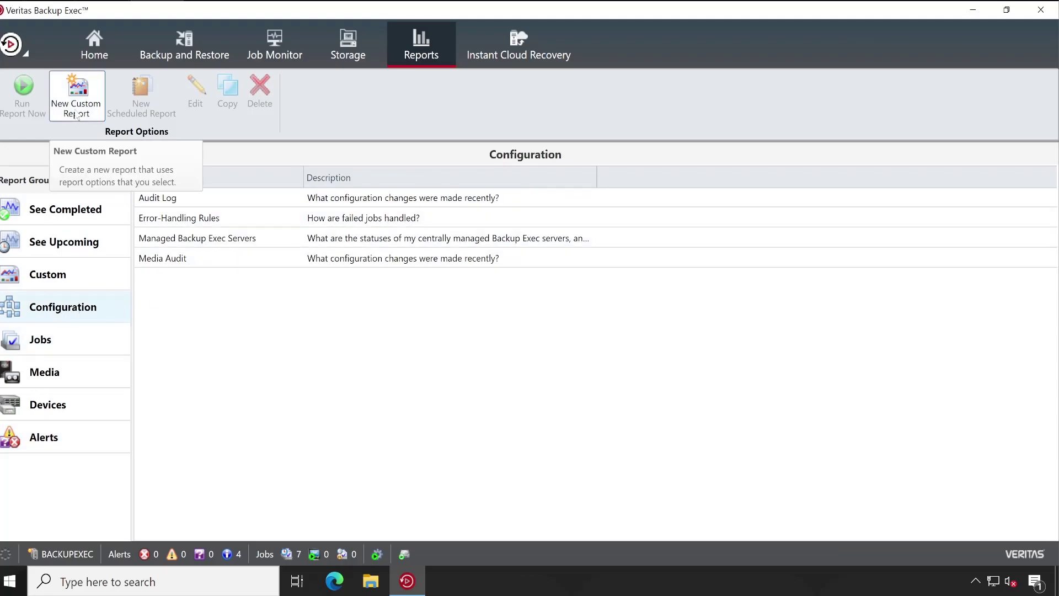
click(78, 224)
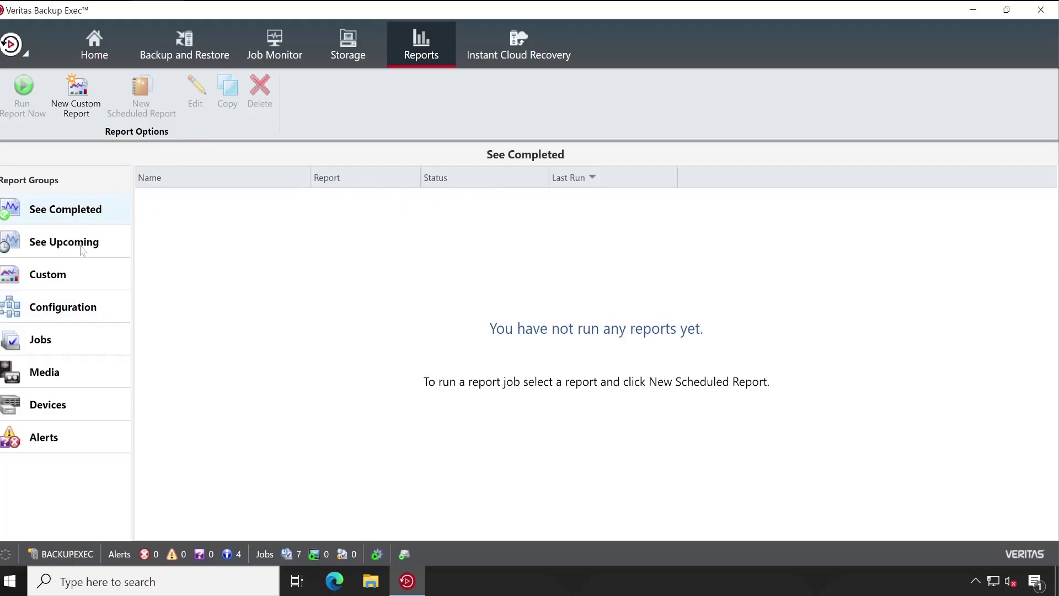
click(75, 282)
Step: Start a new custom report named 'abc' and choose the Job History Group field category
click(77, 94)
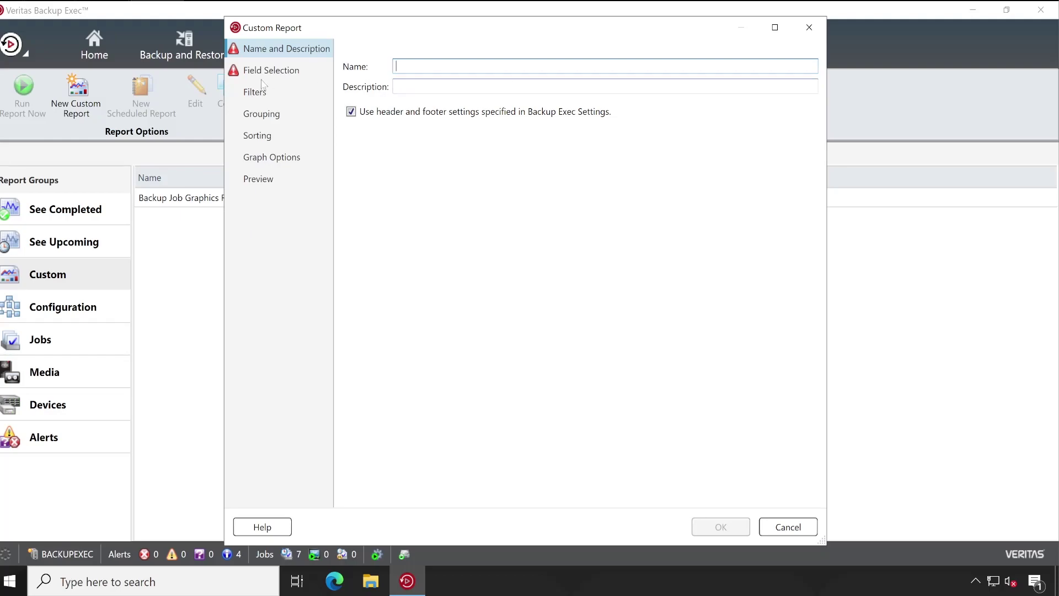
text(abc)
click(298, 76)
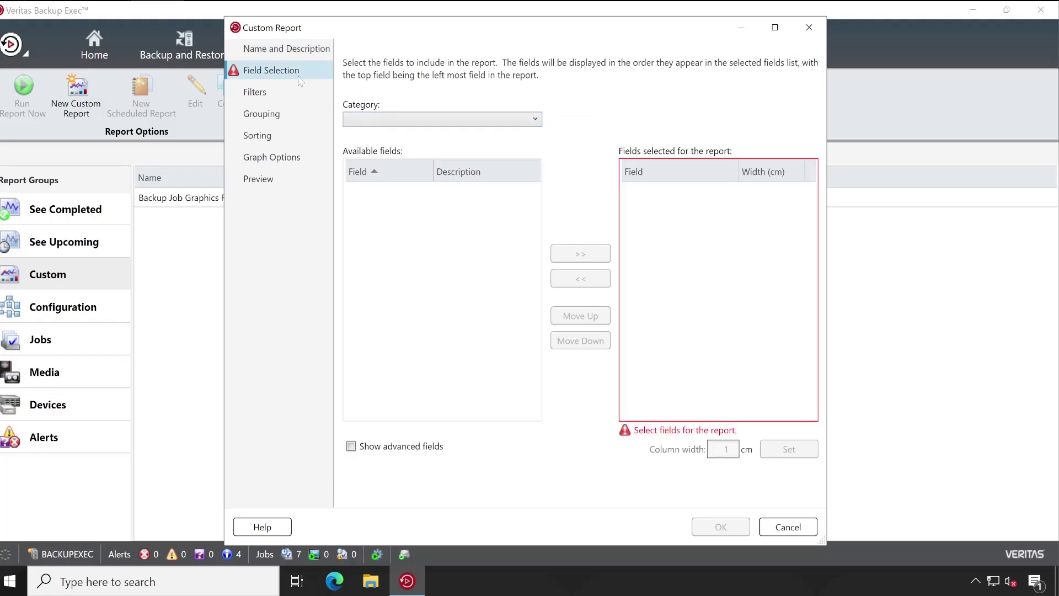
click(380, 120)
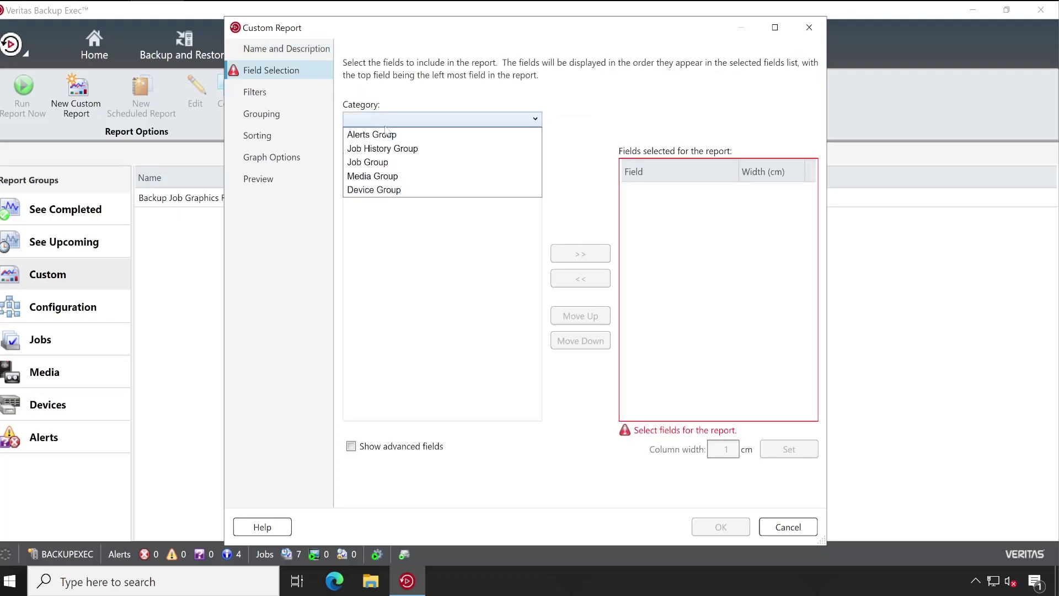
click(424, 153)
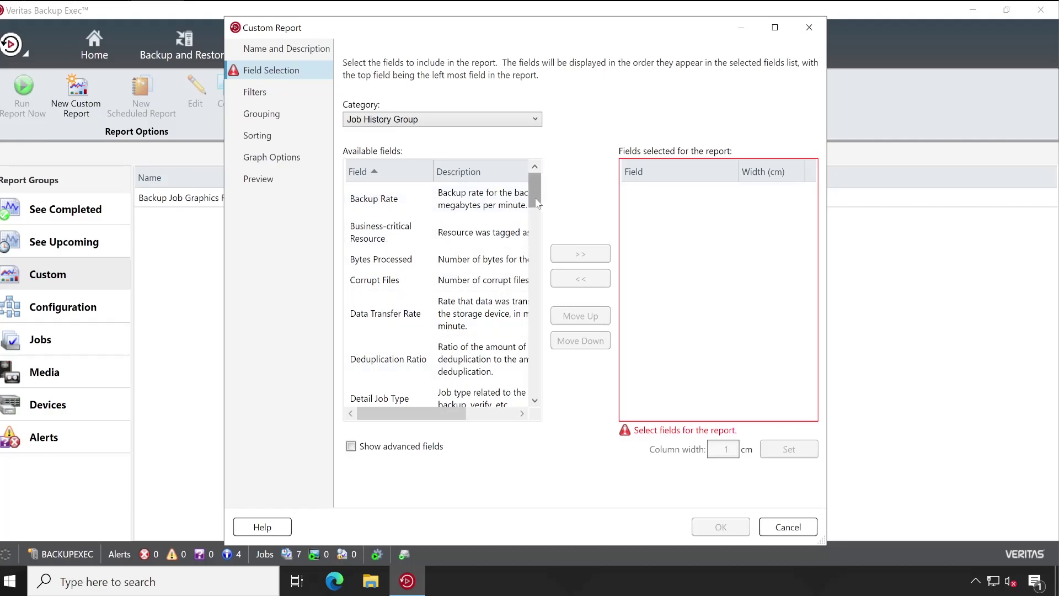
Step: Add Device Name, Job Name and Media Server Name as the report's columns
drag(537, 203, 538, 254)
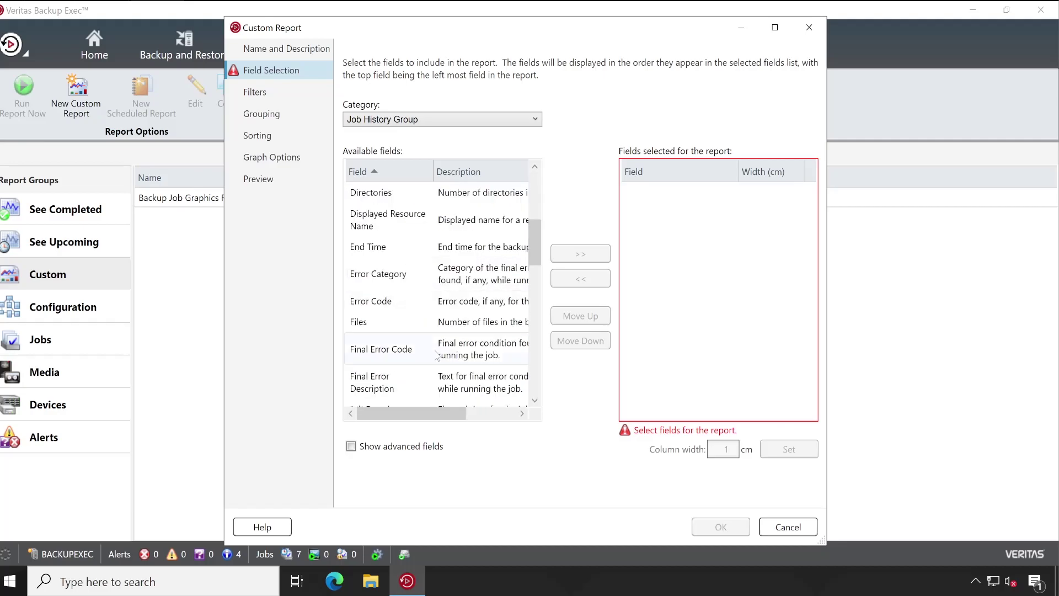
scroll(436, 357, down, 3)
scroll(433, 357, up, 6)
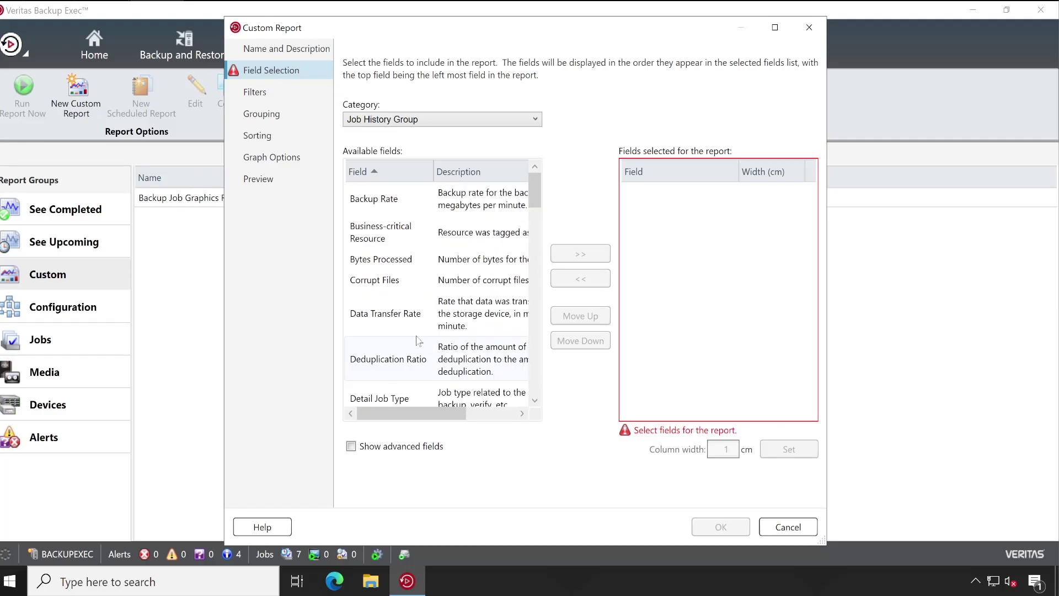
scroll(418, 341, down, 2)
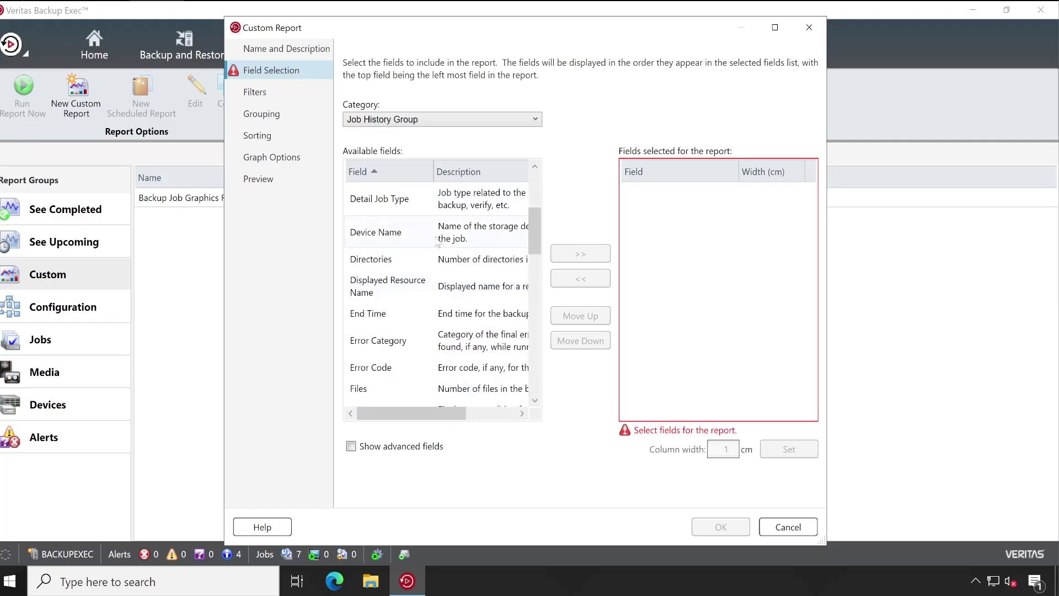
click(437, 241)
click(580, 253)
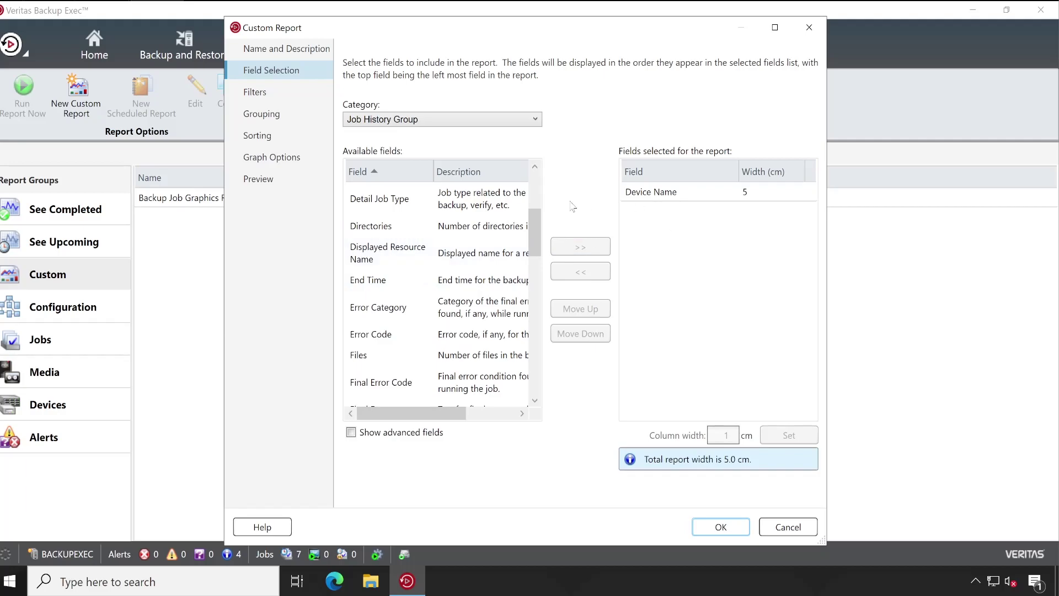
scroll(415, 335, down, 3)
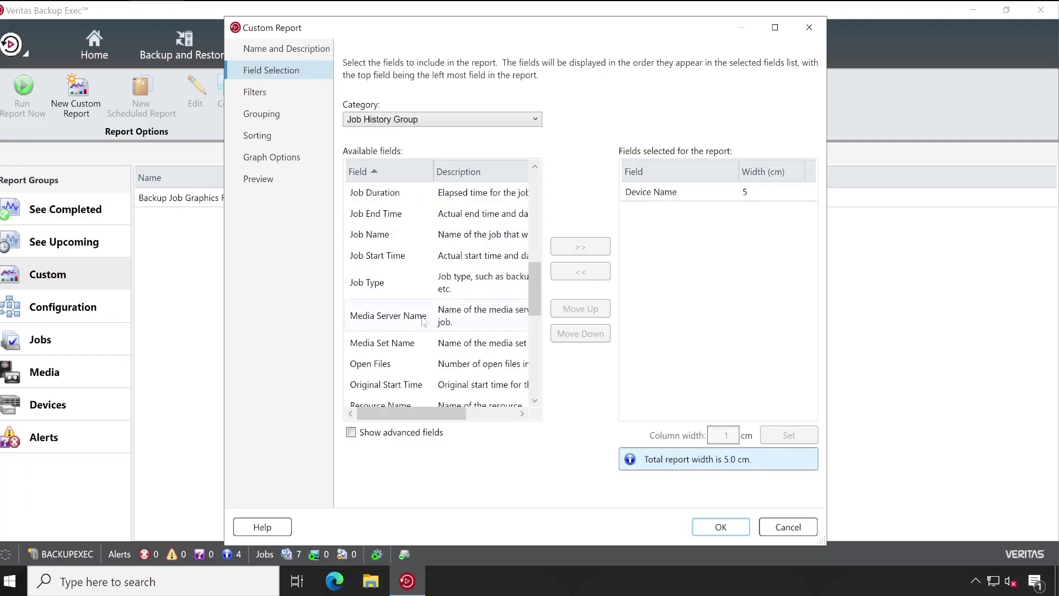
click(386, 235)
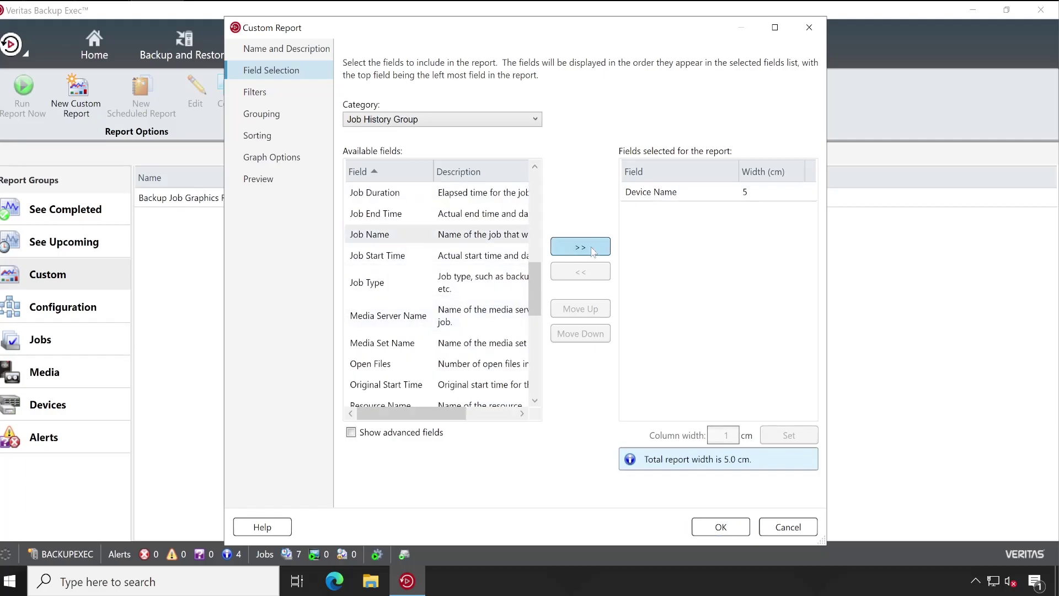
click(592, 252)
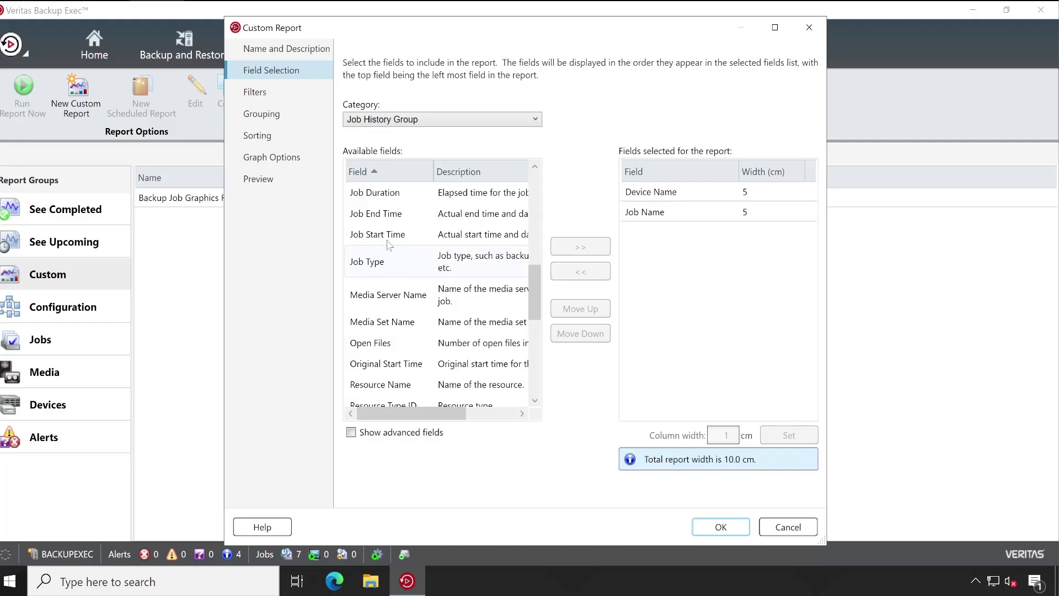
click(401, 298)
click(567, 253)
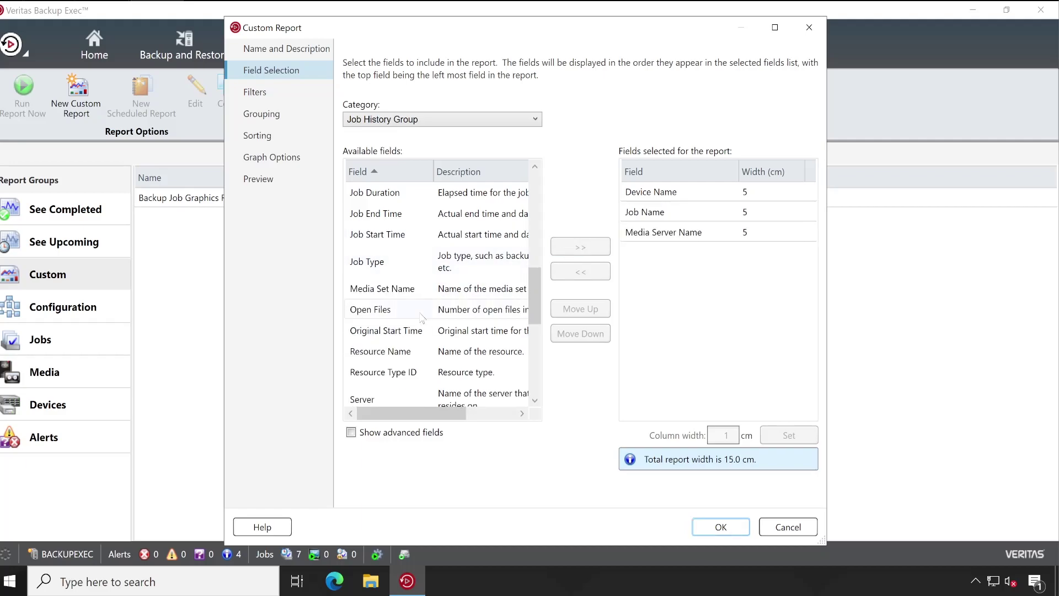
scroll(422, 317, down, 3)
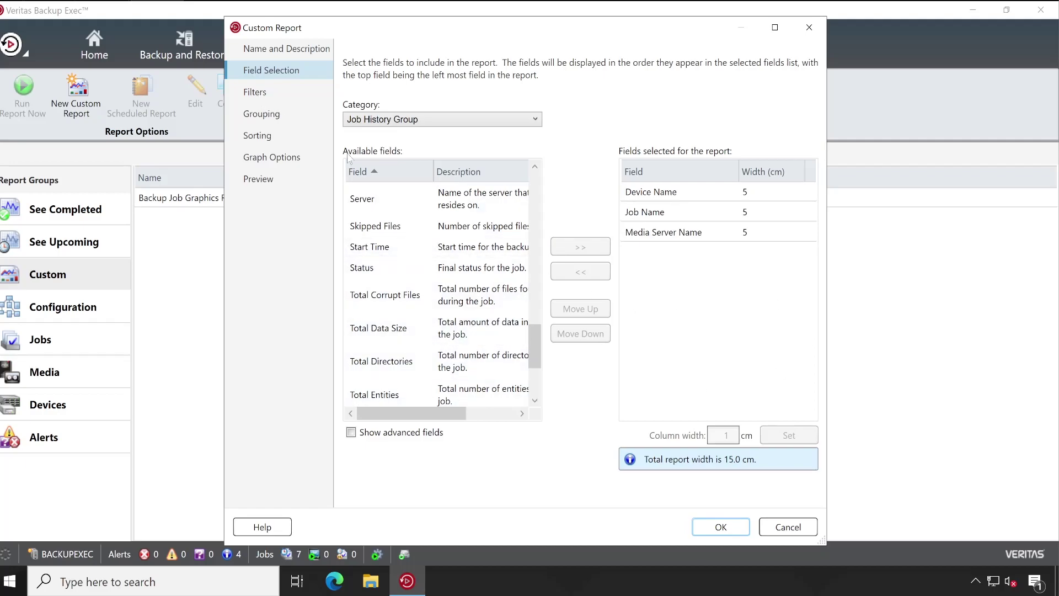
Step: Look through the filterable fields but leave the abc report without a filter
click(266, 99)
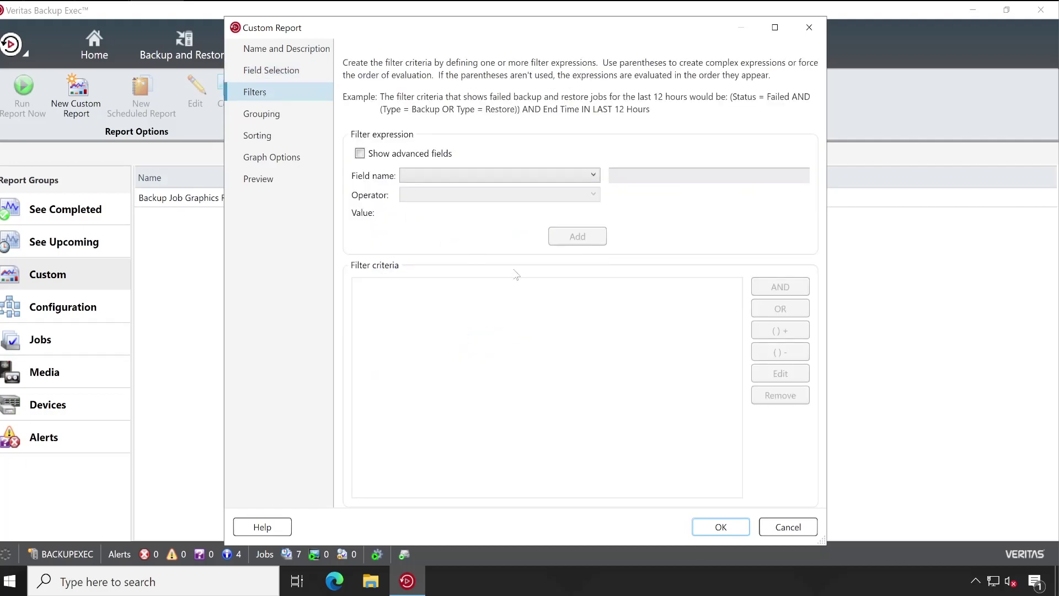
click(468, 176)
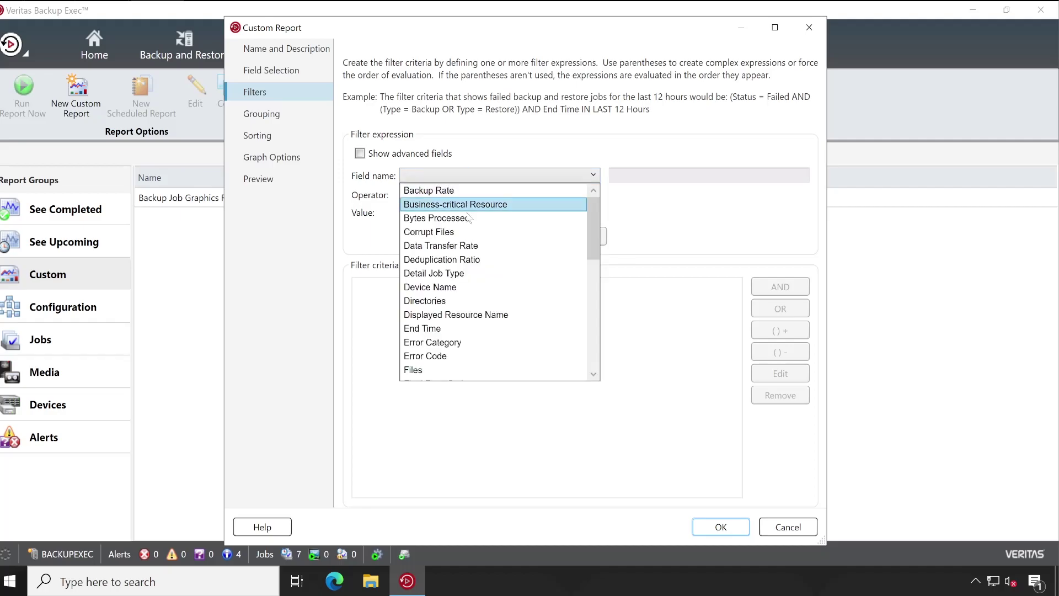
click(687, 353)
click(505, 175)
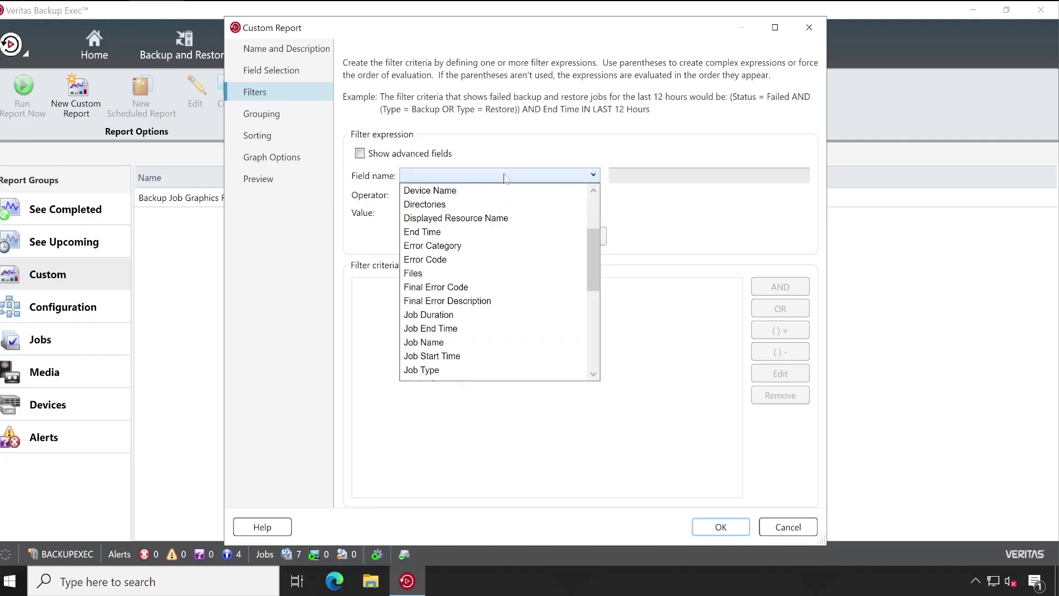
scroll(530, 312, down, 1)
click(693, 363)
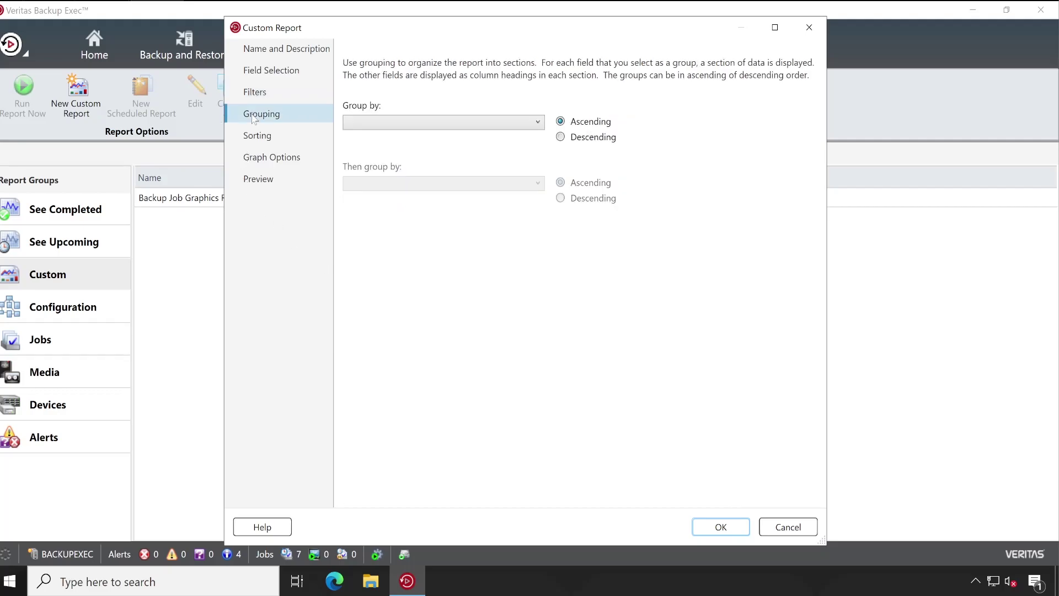
Step: Group the report first by Device Name, then by Media Server Name
click(394, 123)
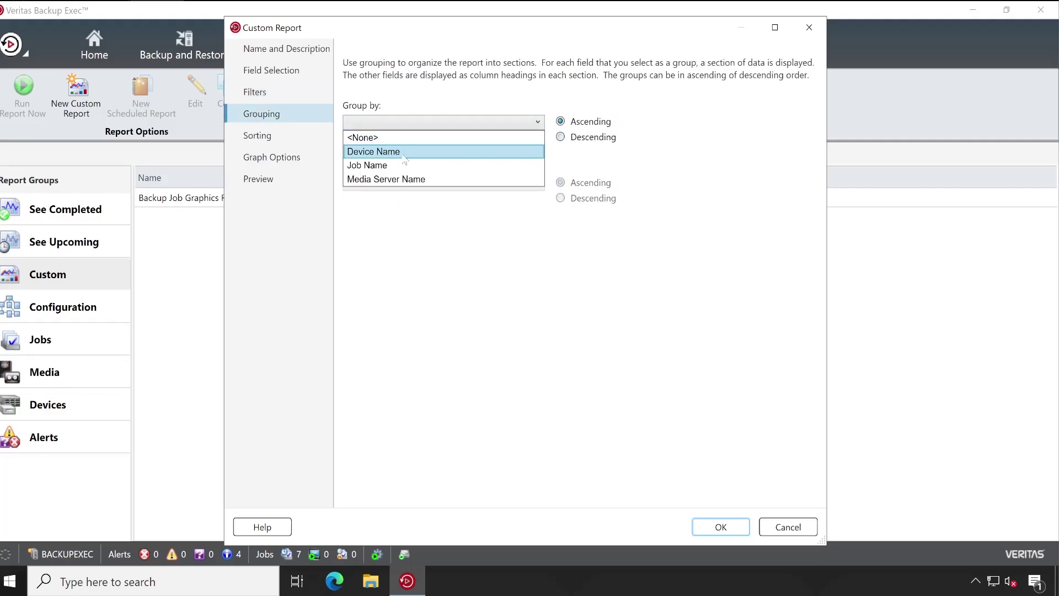
click(405, 158)
click(421, 188)
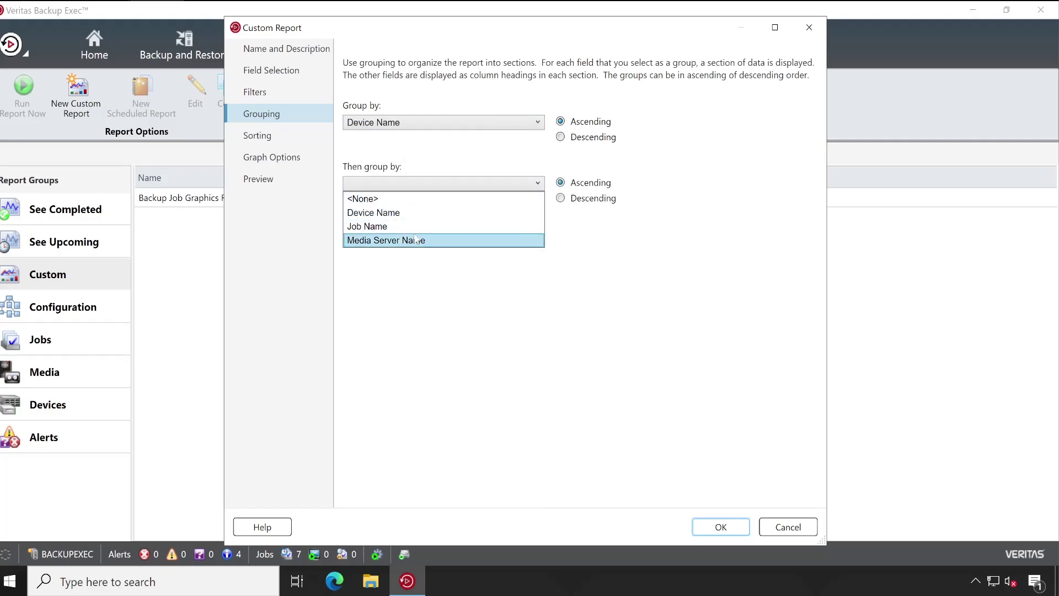
click(419, 239)
click(262, 138)
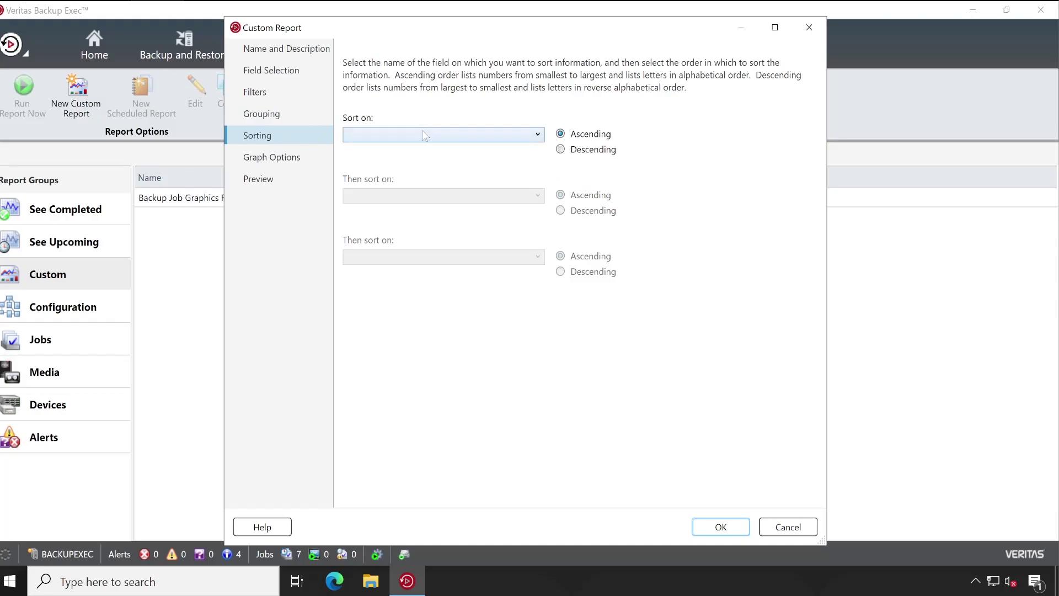
Step: Keep the default graph type, preview the abc report, and save it
click(283, 158)
click(409, 65)
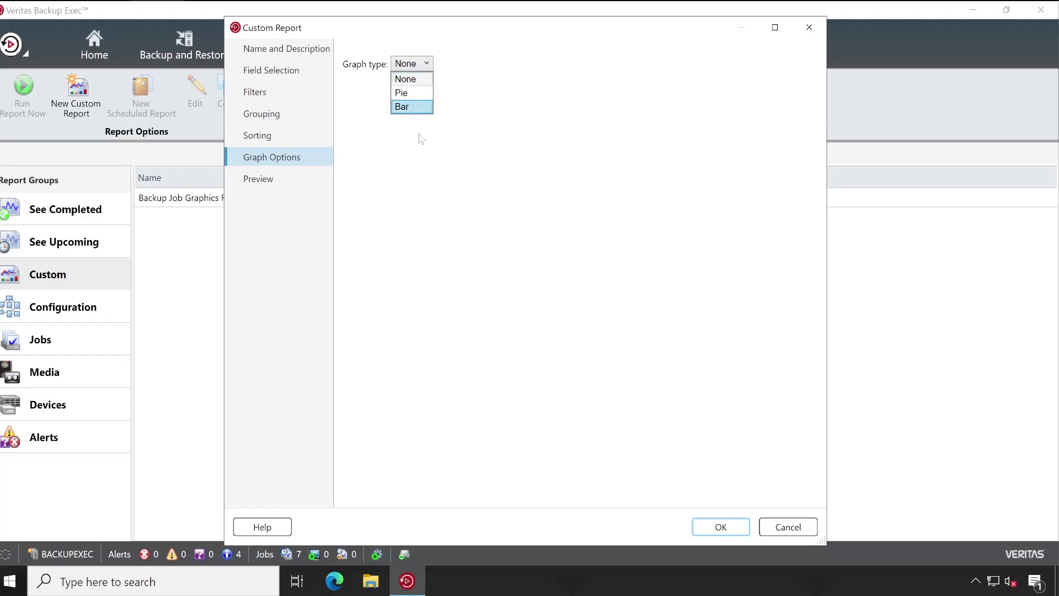
click(283, 188)
click(284, 188)
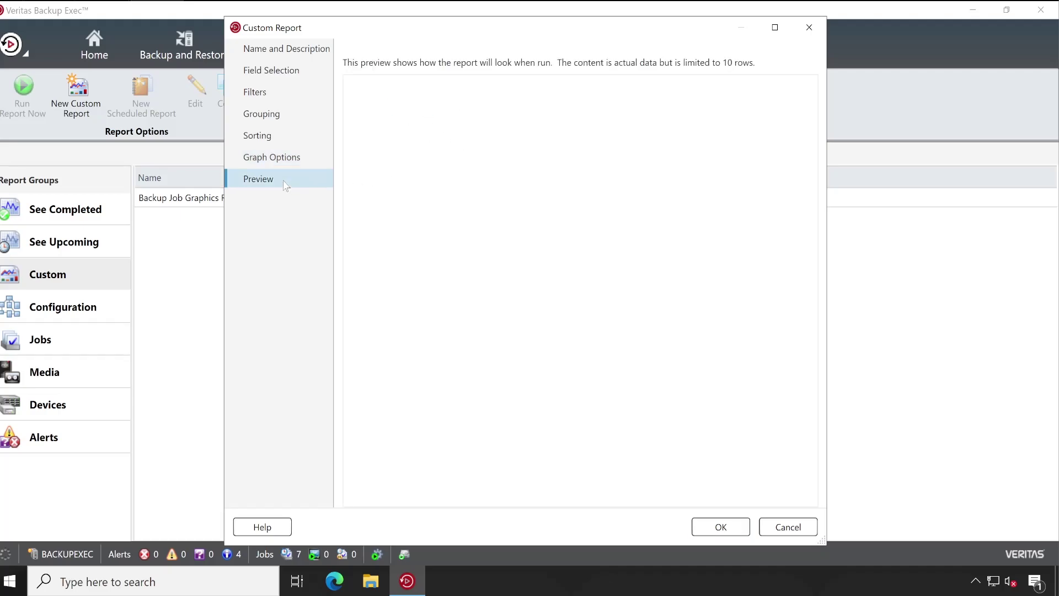
scroll(664, 370, down, 5)
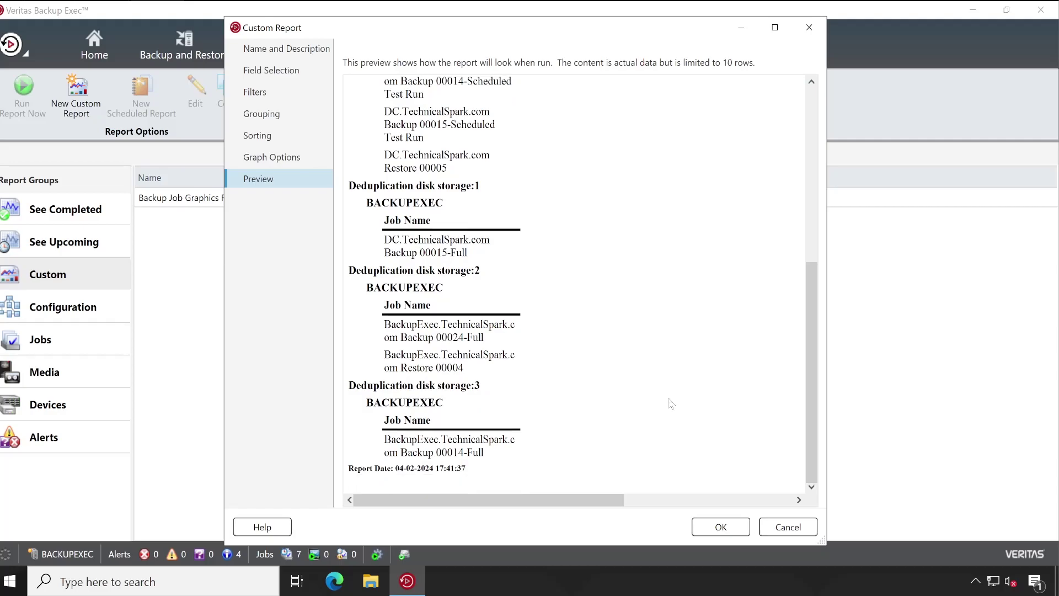
scroll(468, 312, up, 5)
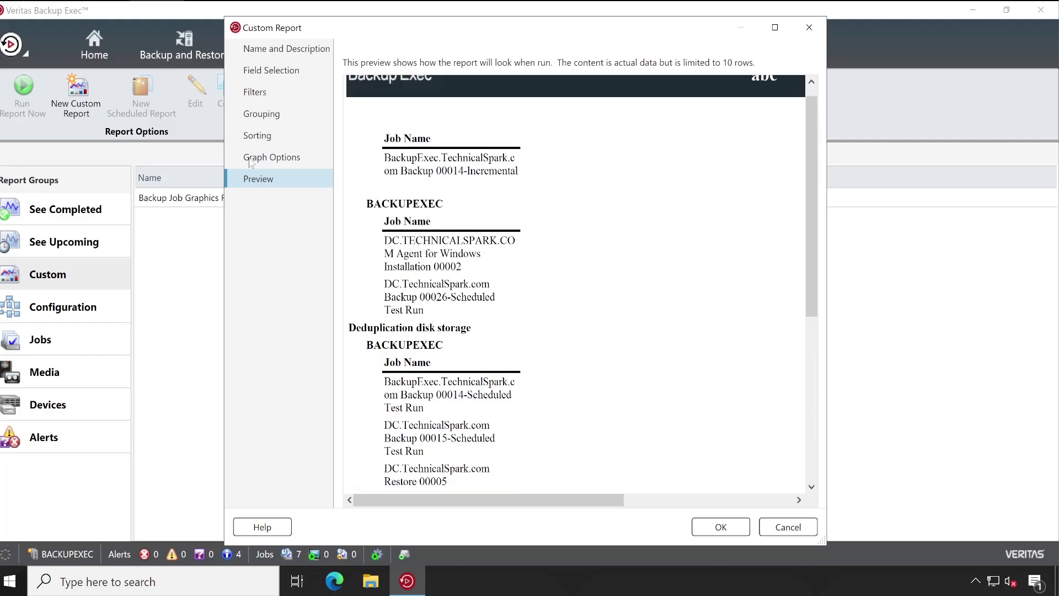
click(250, 159)
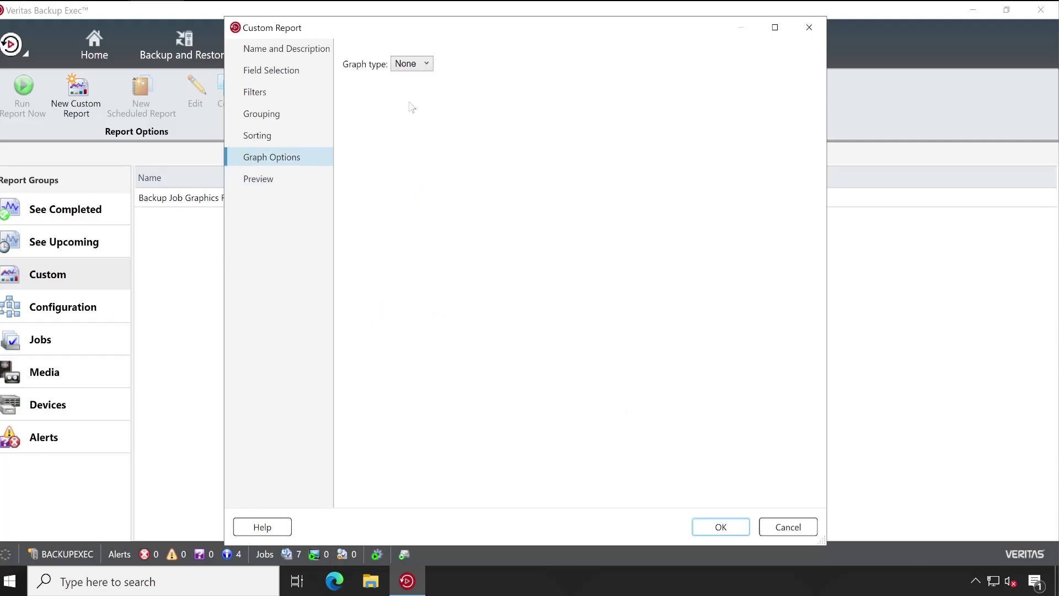
click(328, 184)
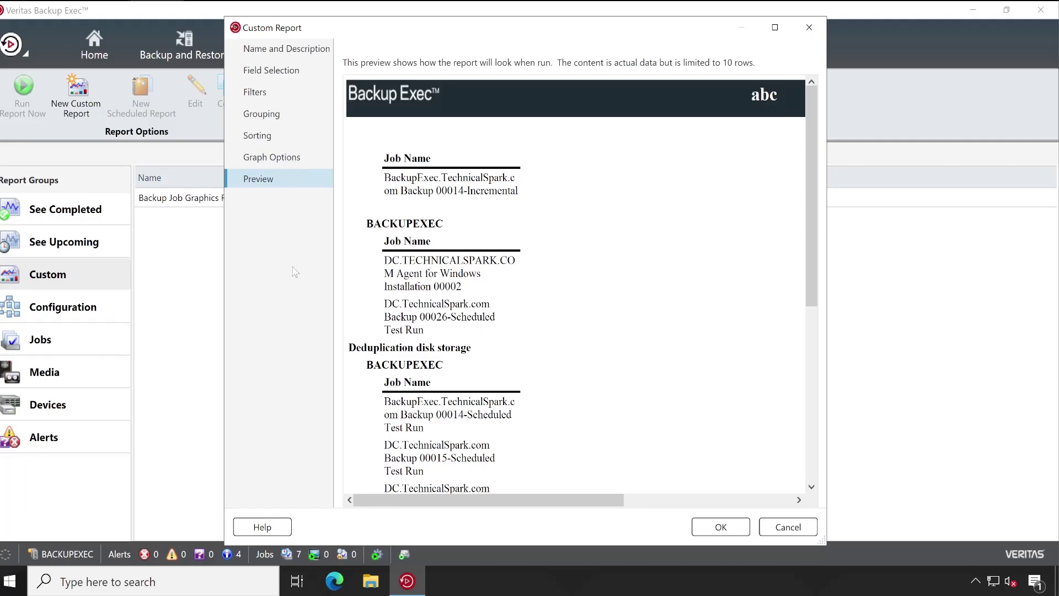
click(733, 530)
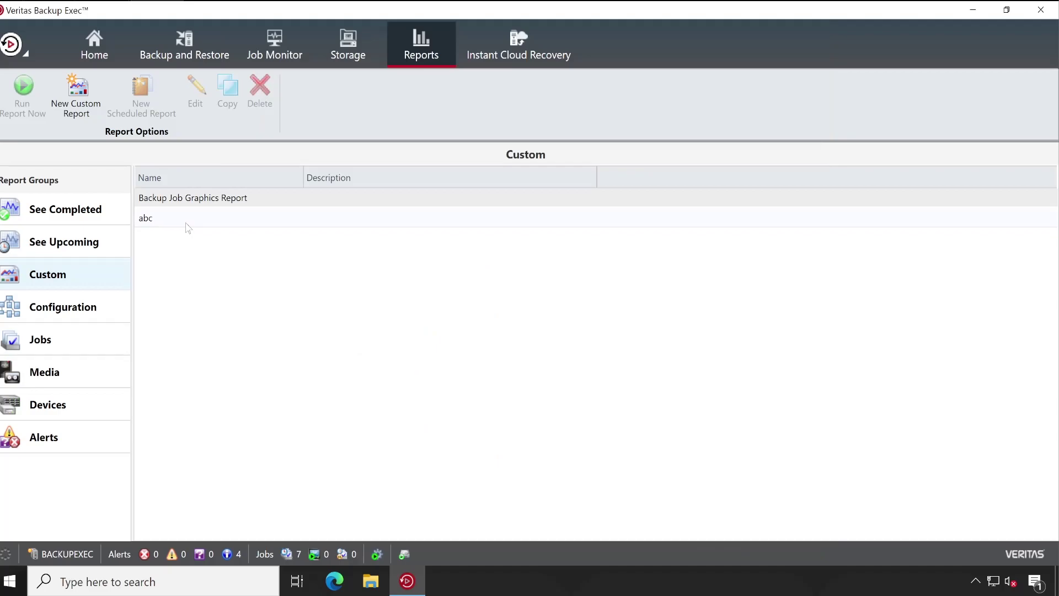
Step: Run the Backup Job Graphics Report, look over its job-type pie chart, and close it
click(186, 221)
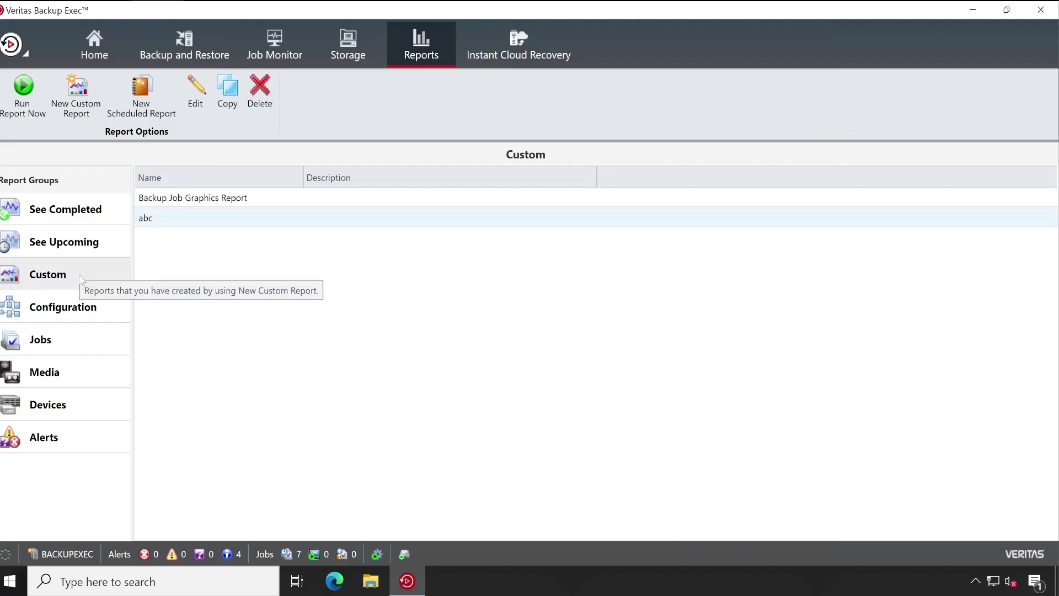
double_click(240, 200)
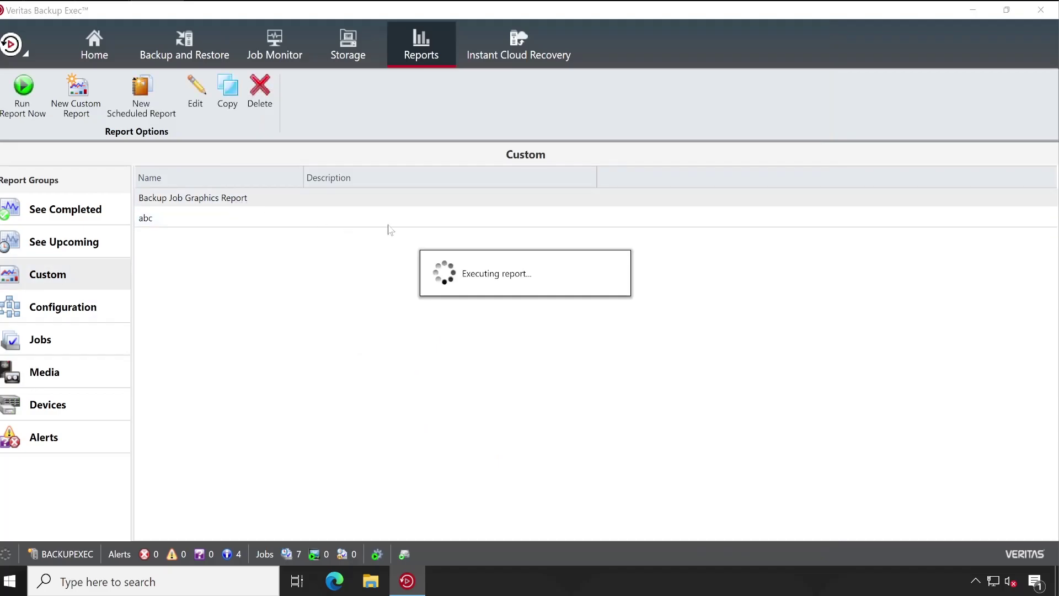
mouse_move(576, 474)
mouse_down()
mouse_move(672, 462)
mouse_move(582, 462)
mouse_up()
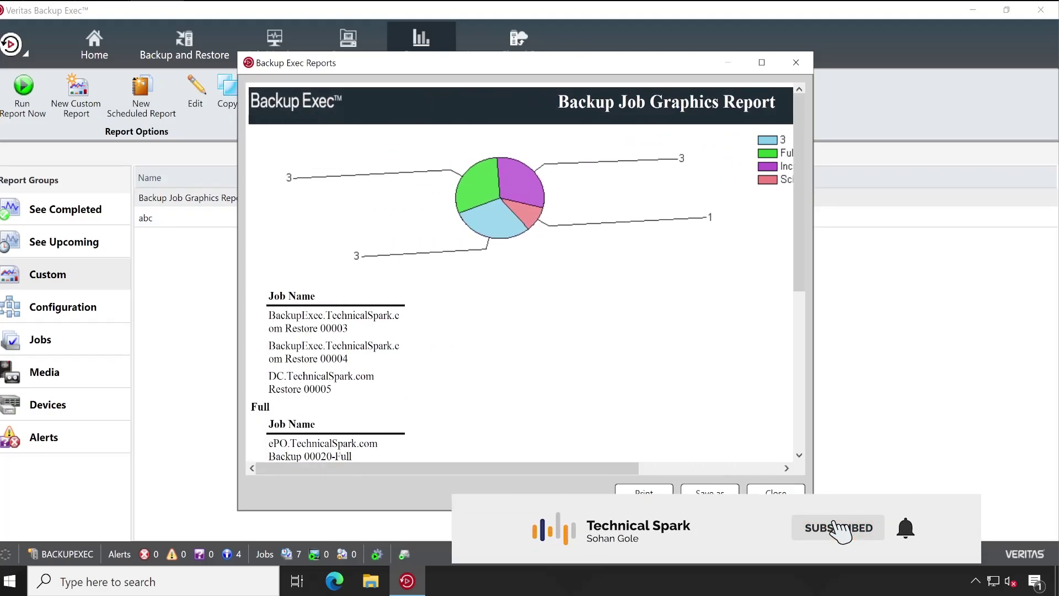
click(797, 493)
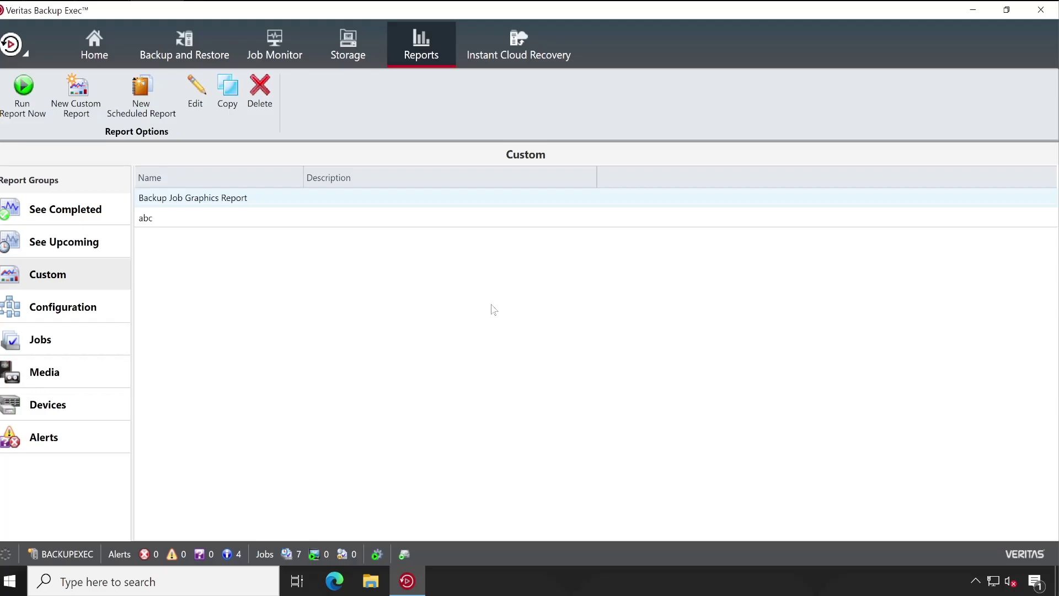
click(201, 55)
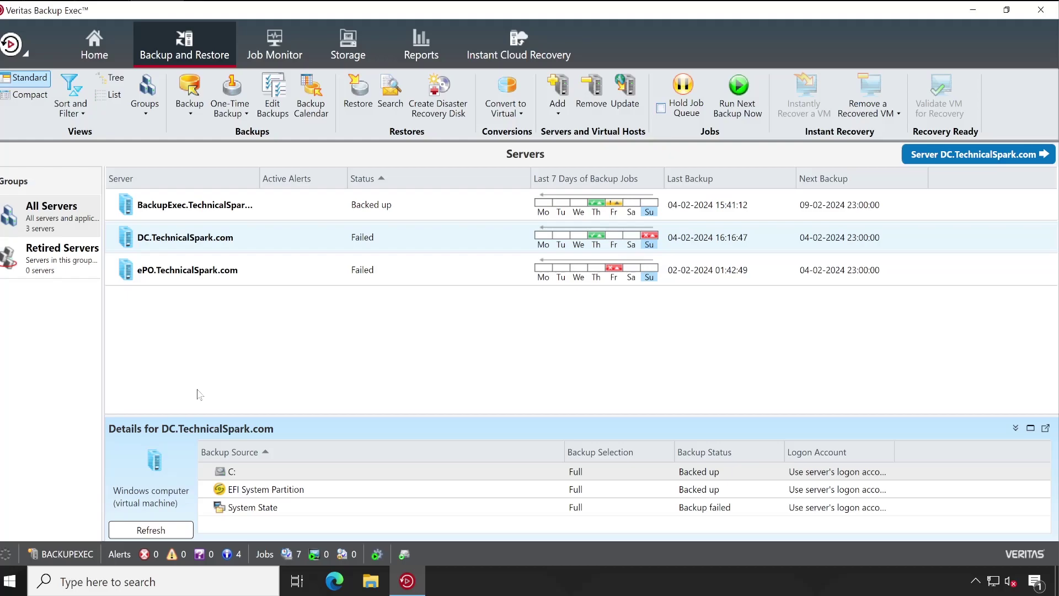
click(415, 55)
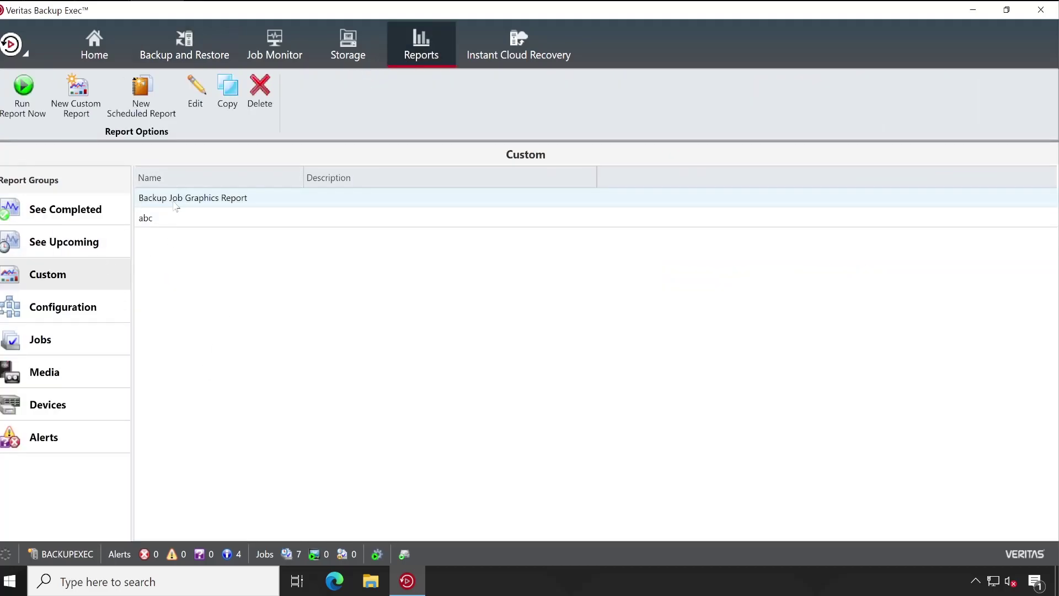
Step: Create Scheduled Report 00001 for Backup Job Graphics Report, recurring daily at 17:42
click(156, 105)
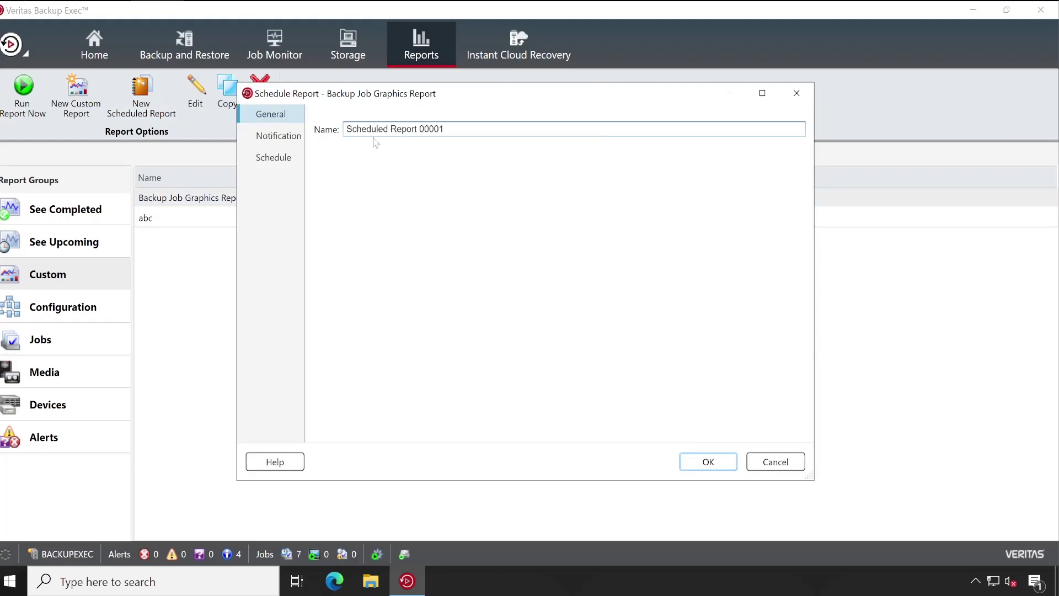
click(282, 137)
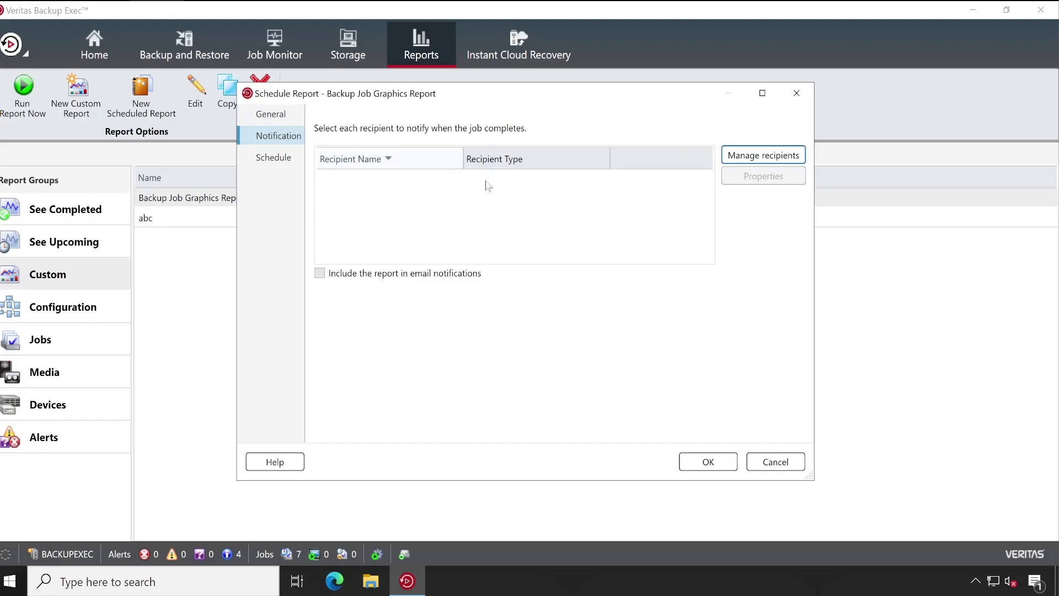
click(279, 160)
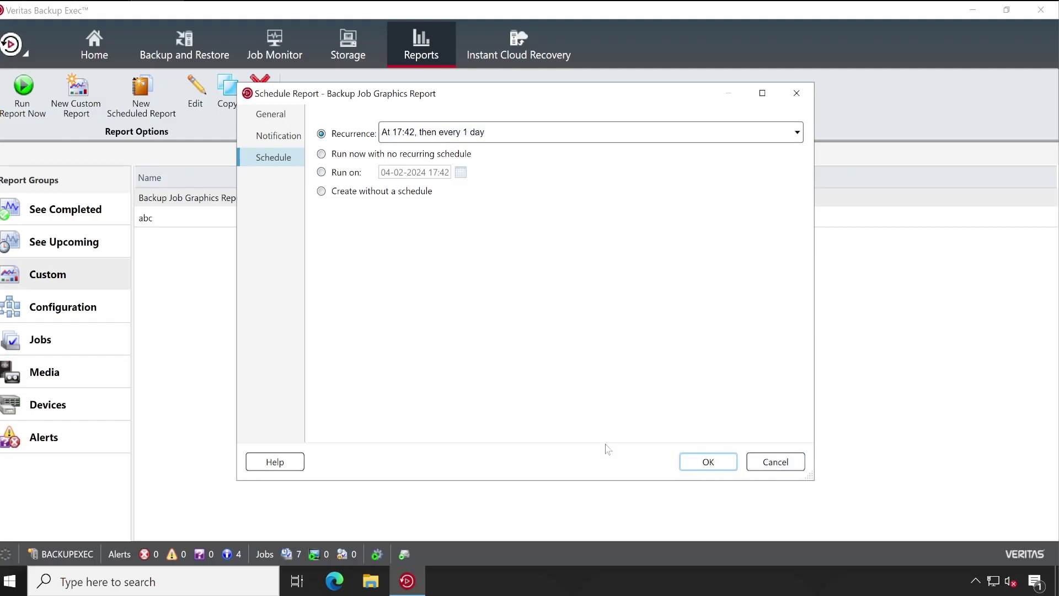
key(Return)
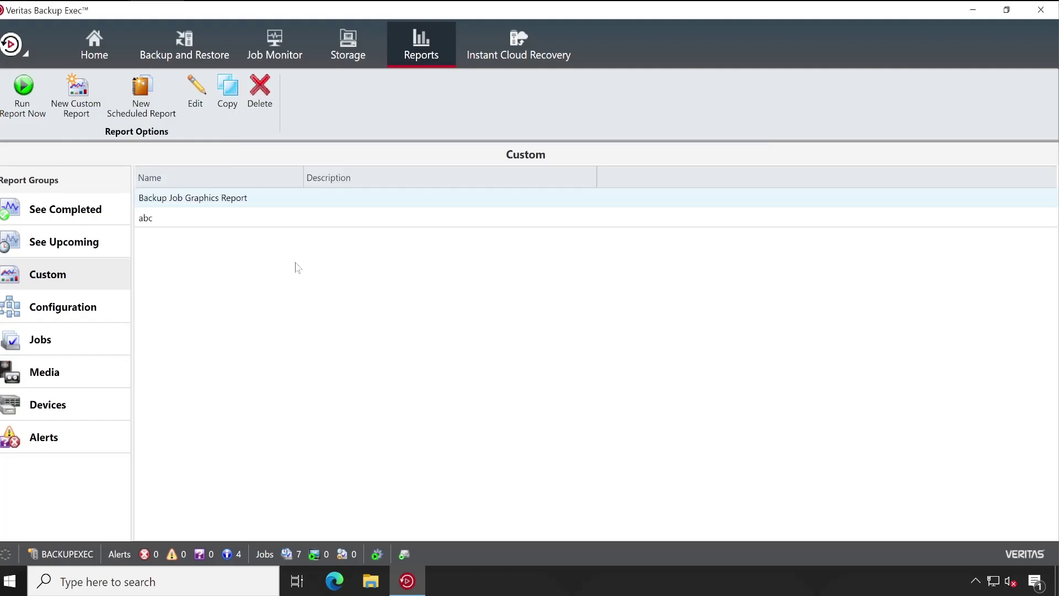